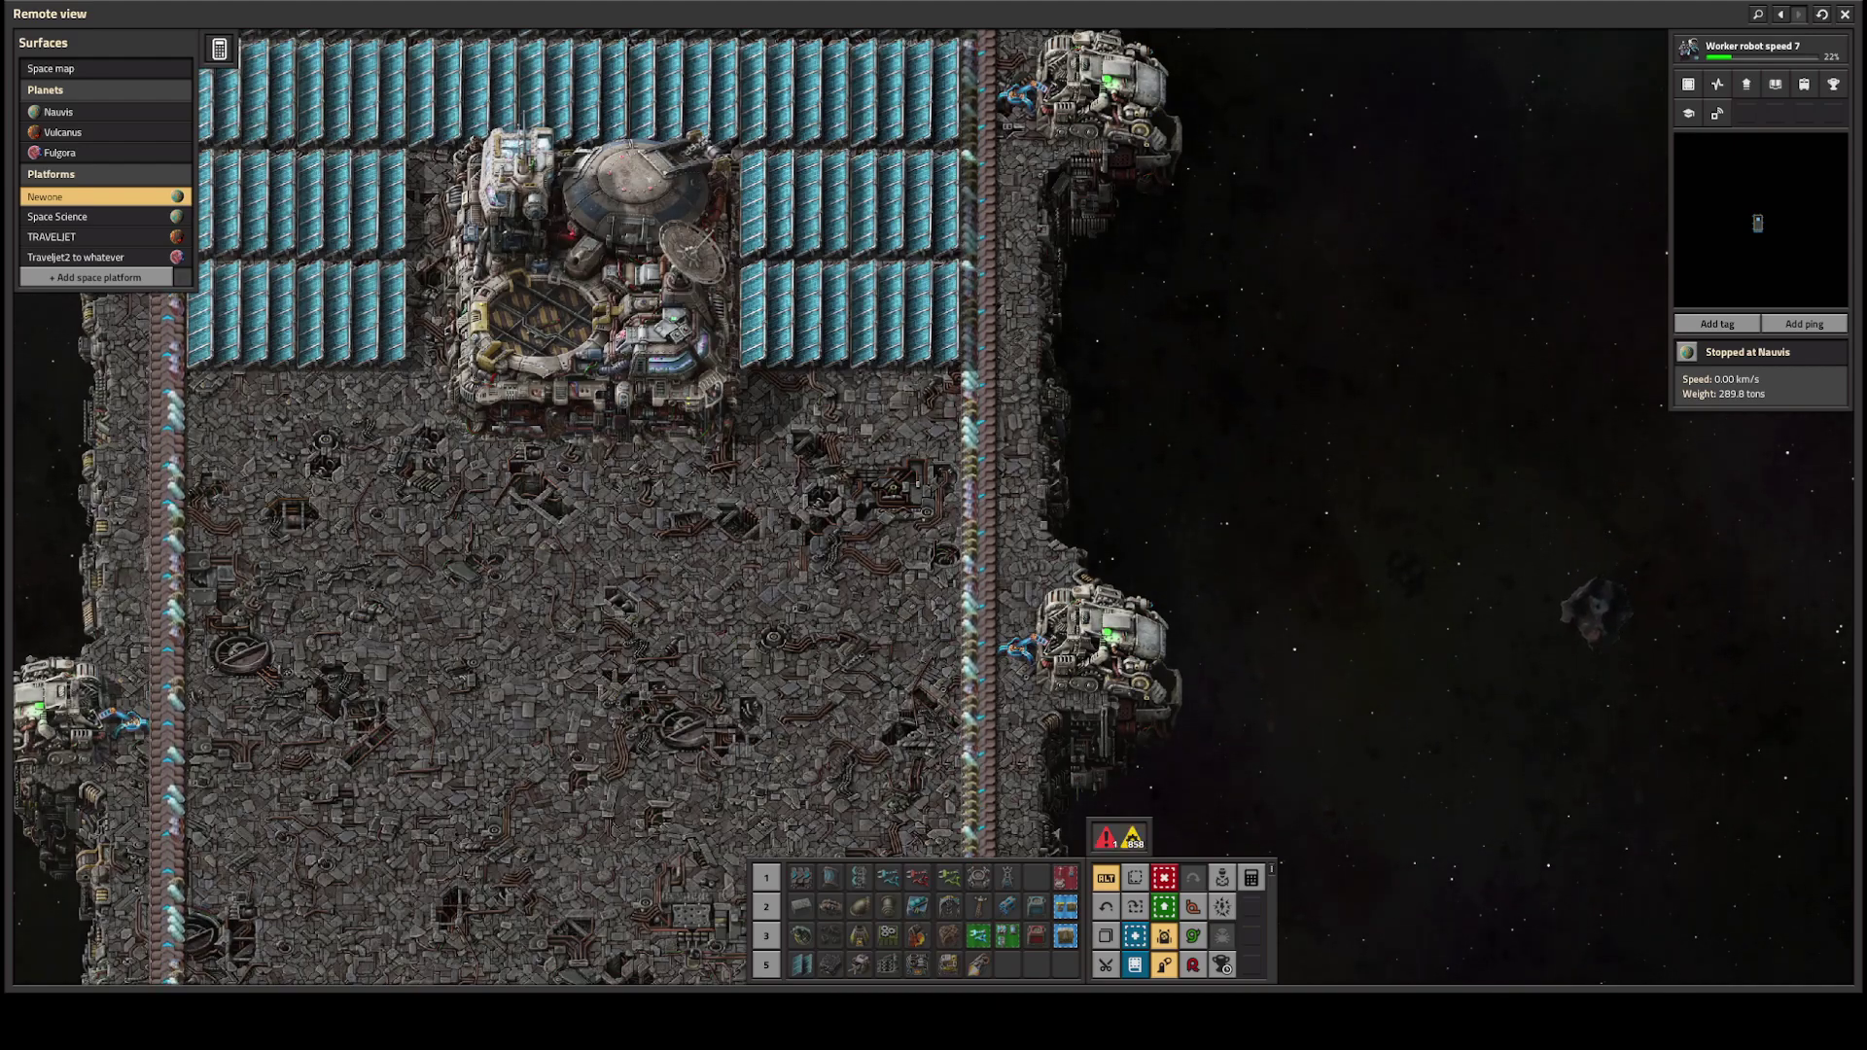
{"action": "scroll", "coordinate": [933, 525], "scroll_direction": "down", "scroll_amount": 3}
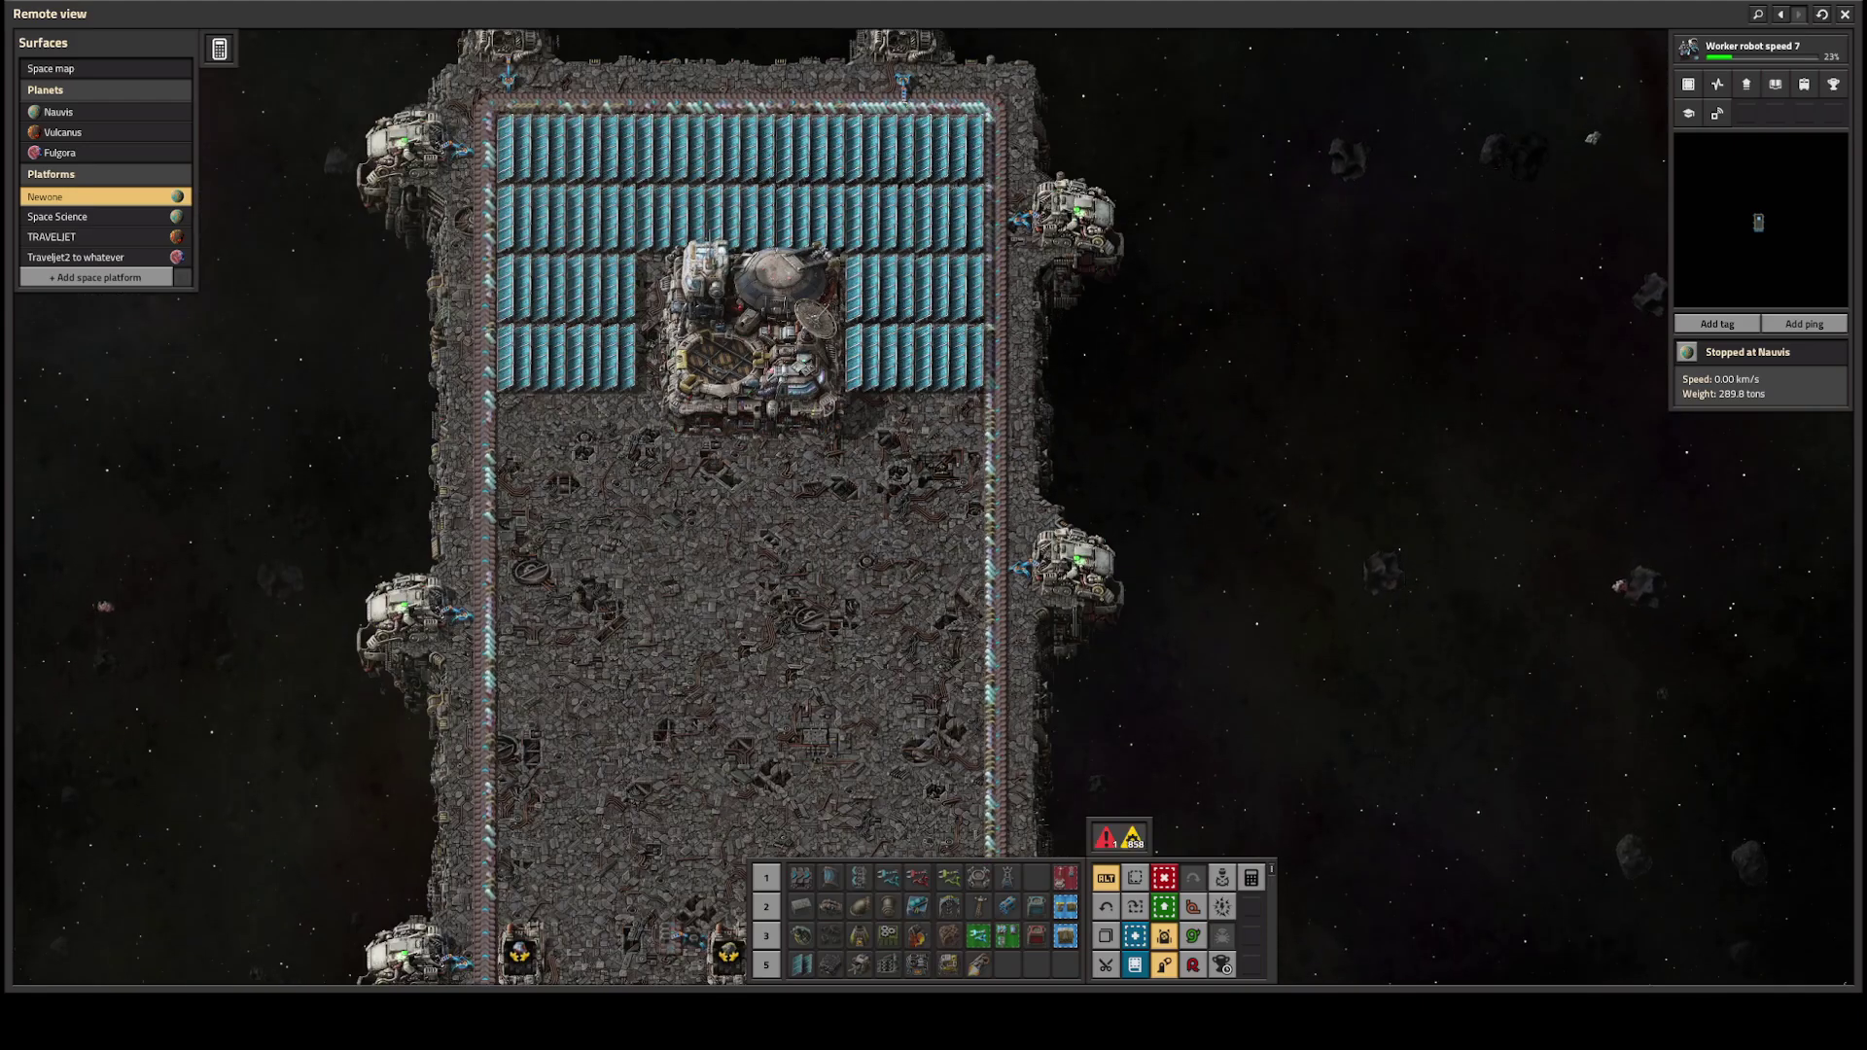
{"action": "scroll", "coordinate": [934, 526], "scroll_direction": "up", "scroll_amount": 2}
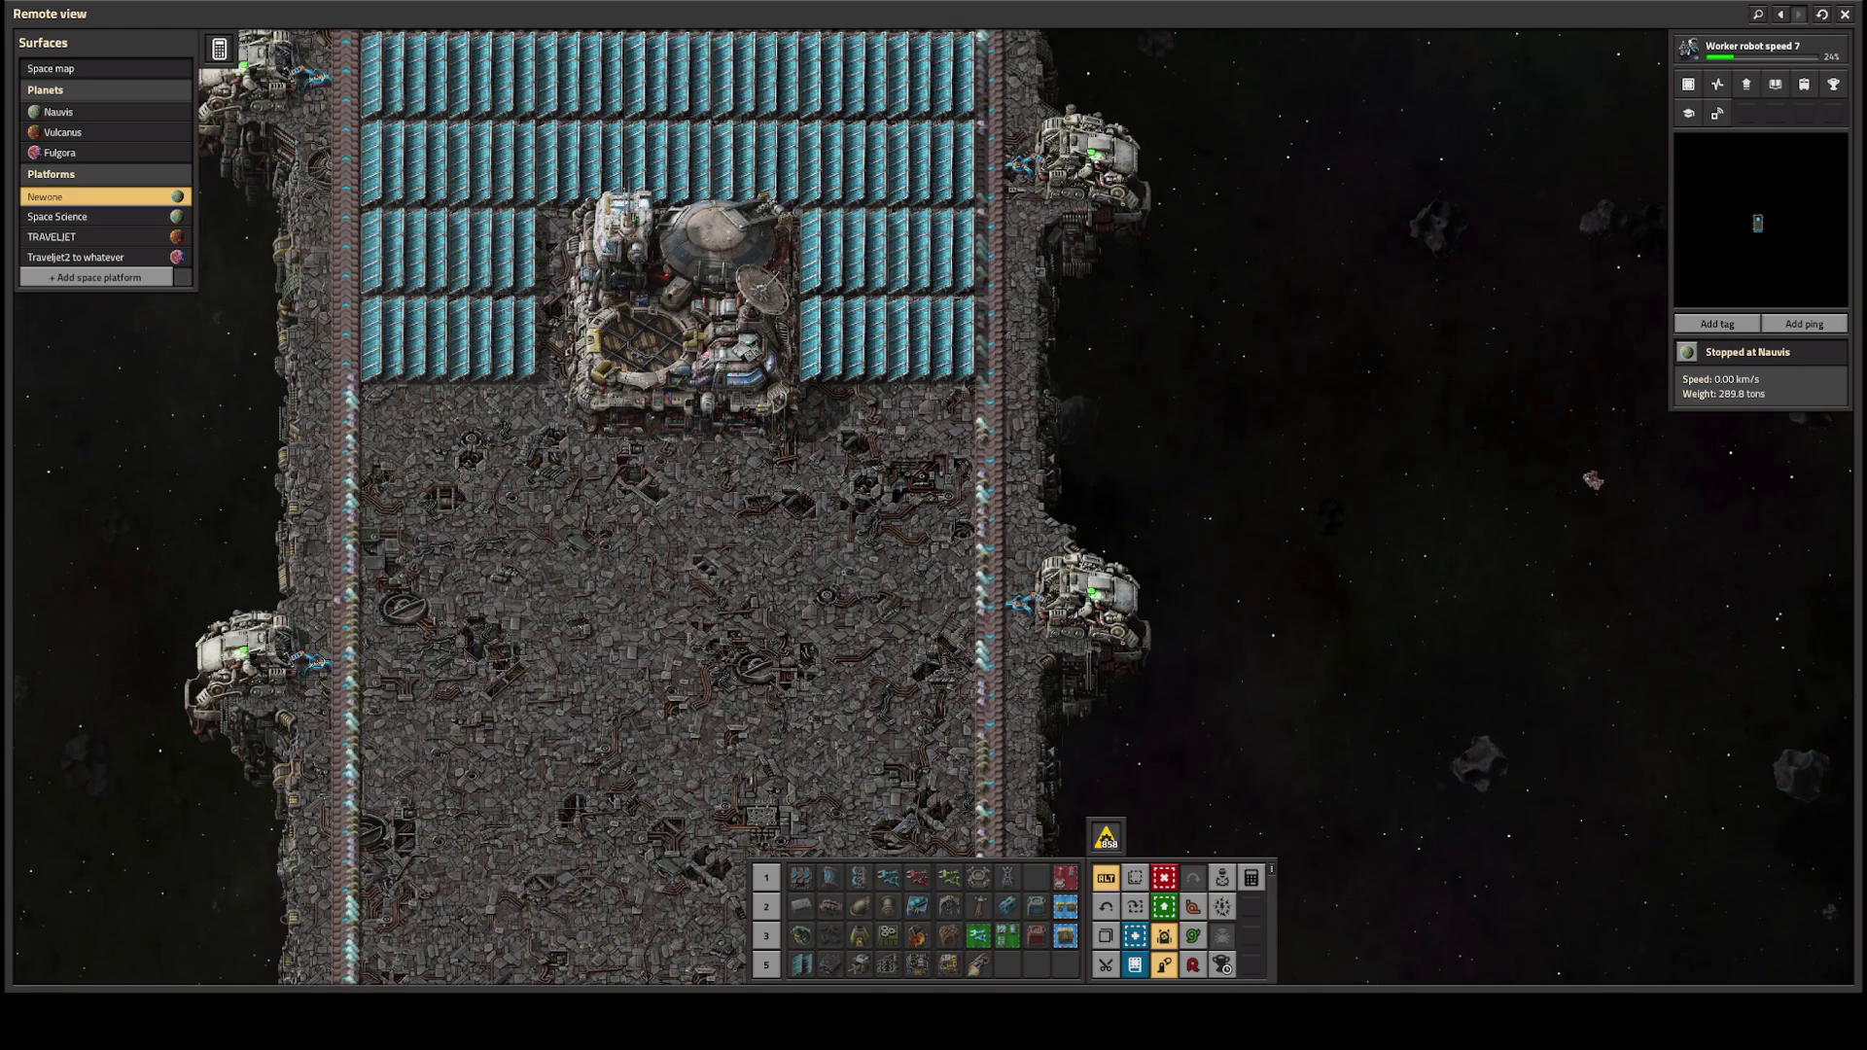
{"action": "scroll", "coordinate": [1034, 489], "scroll_direction": "up", "scroll_amount": 2}
{"action": "scroll", "coordinate": [1033, 489], "scroll_direction": "down", "scroll_amount": 2}
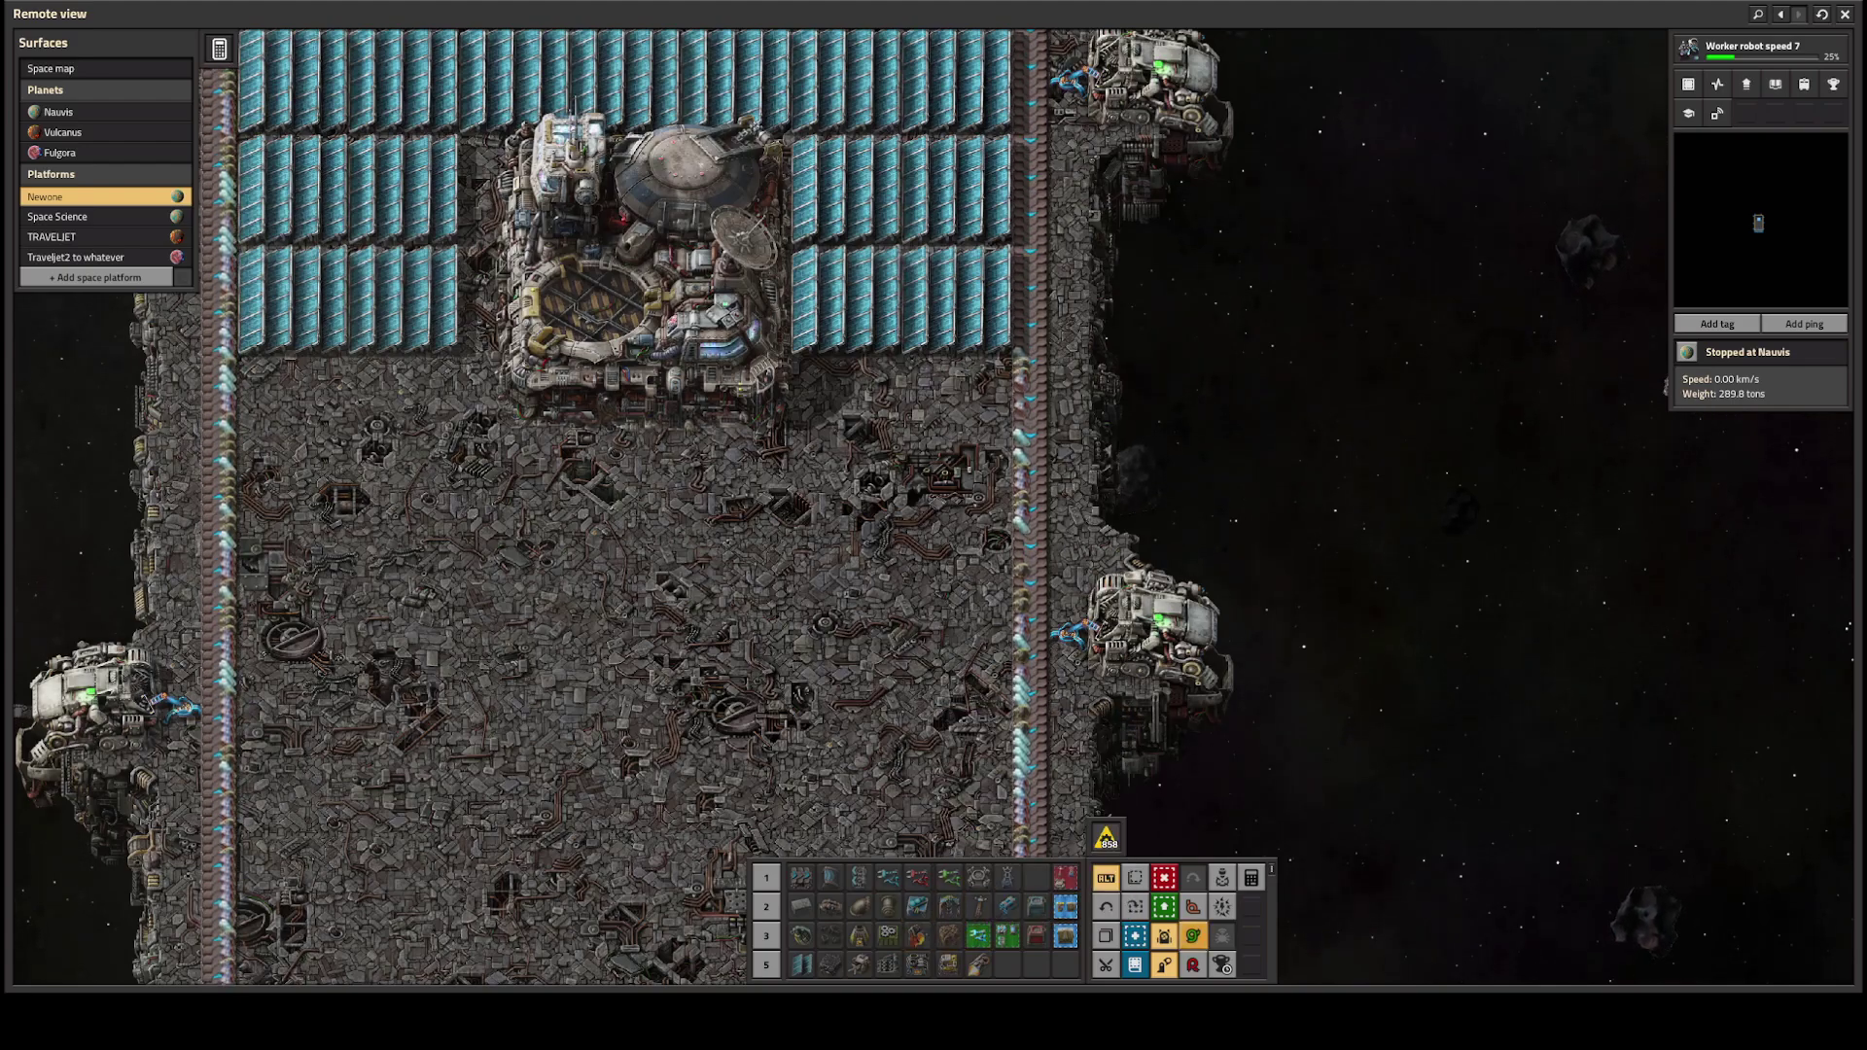
Step: Take a fast inserter from the quickbar to place beside the right-hand express belt
{"action": "left_click", "coordinate": [857, 877]}
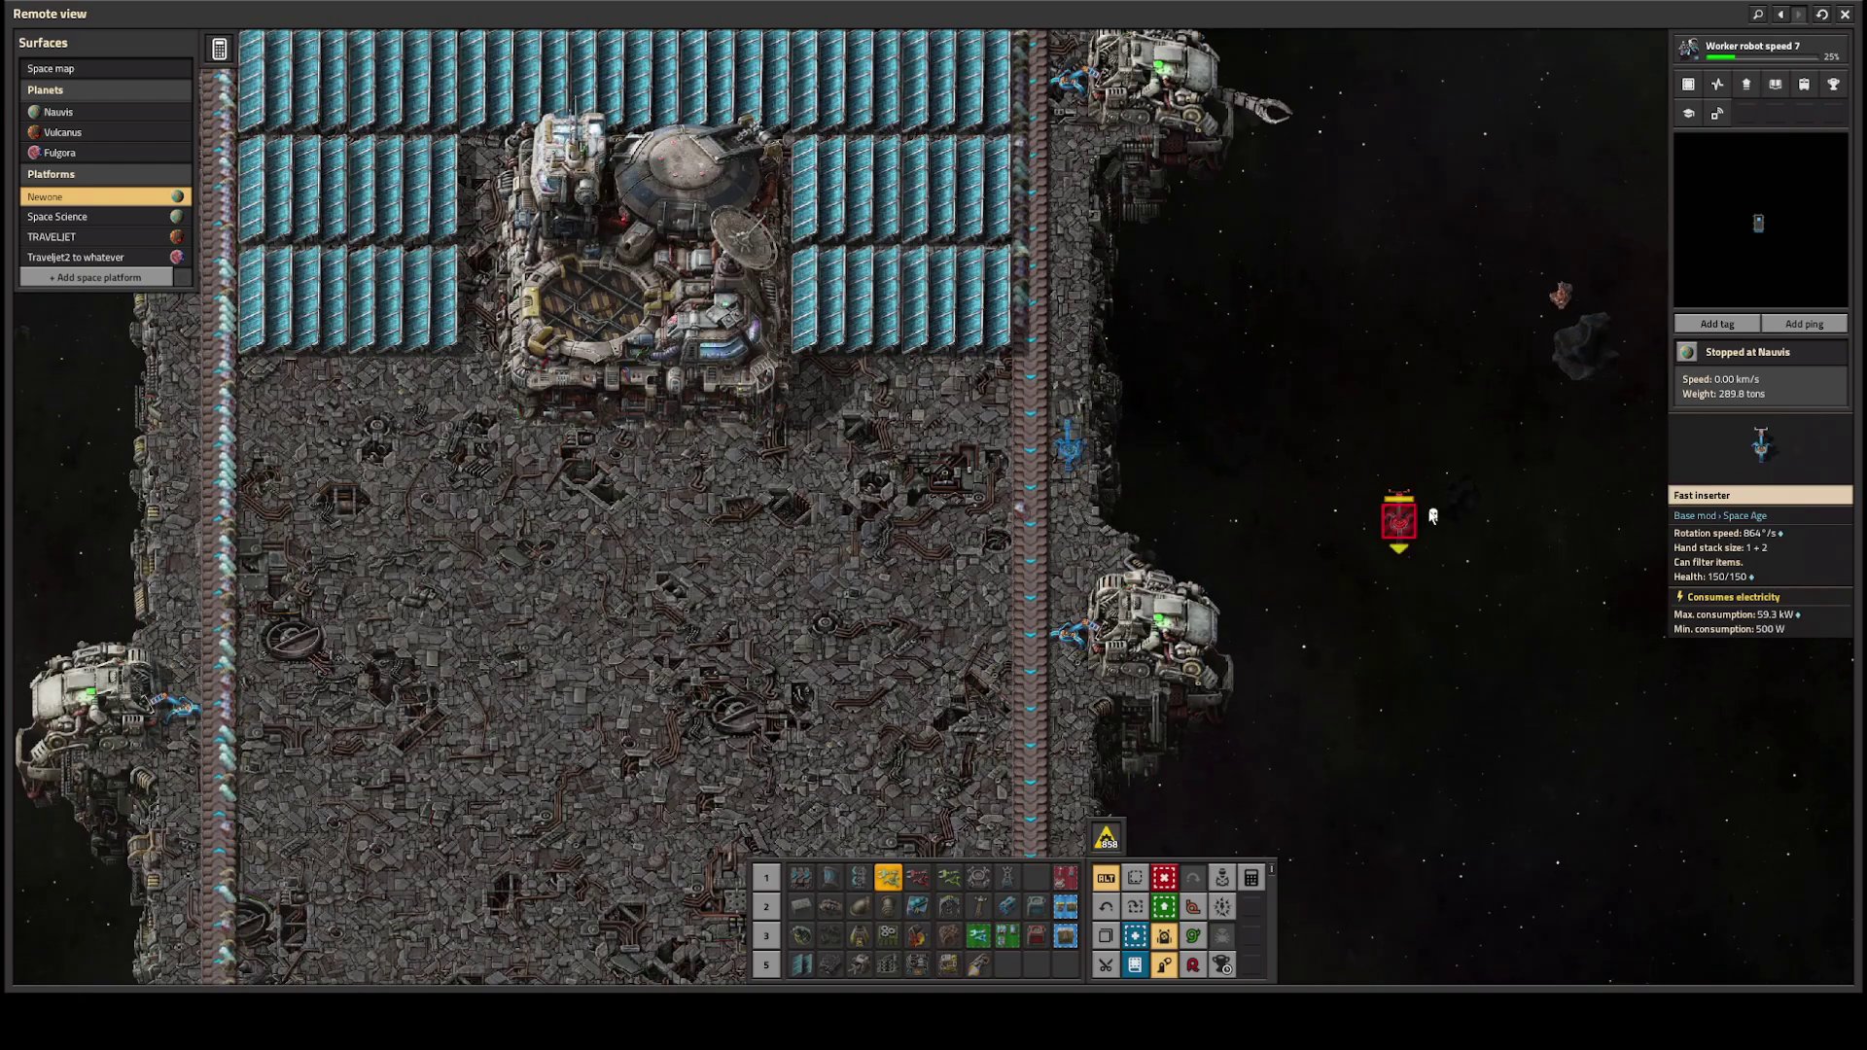
Step: Place the fast inserter beside the belt and connect them with green circuit wire
{"action": "key", "text": "q"}
{"action": "key", "text": "q"}
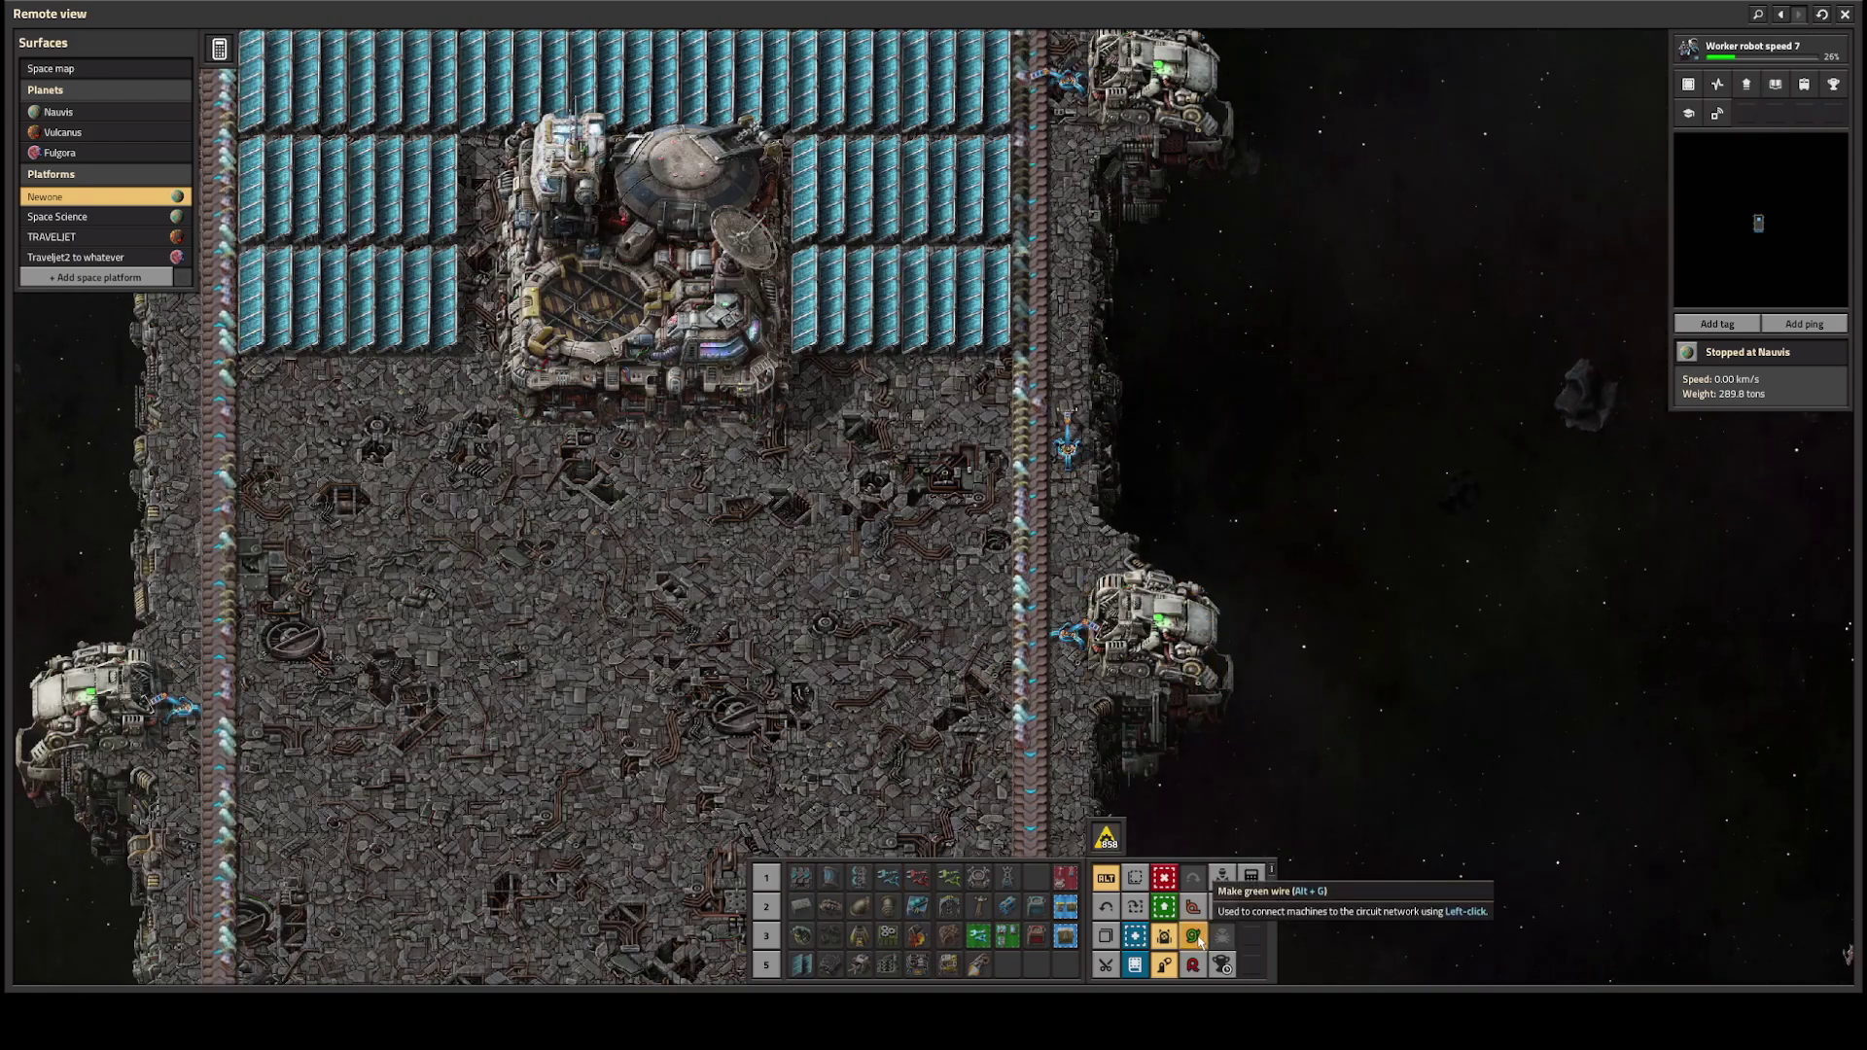
{"action": "left_click", "coordinate": [1196, 908]}
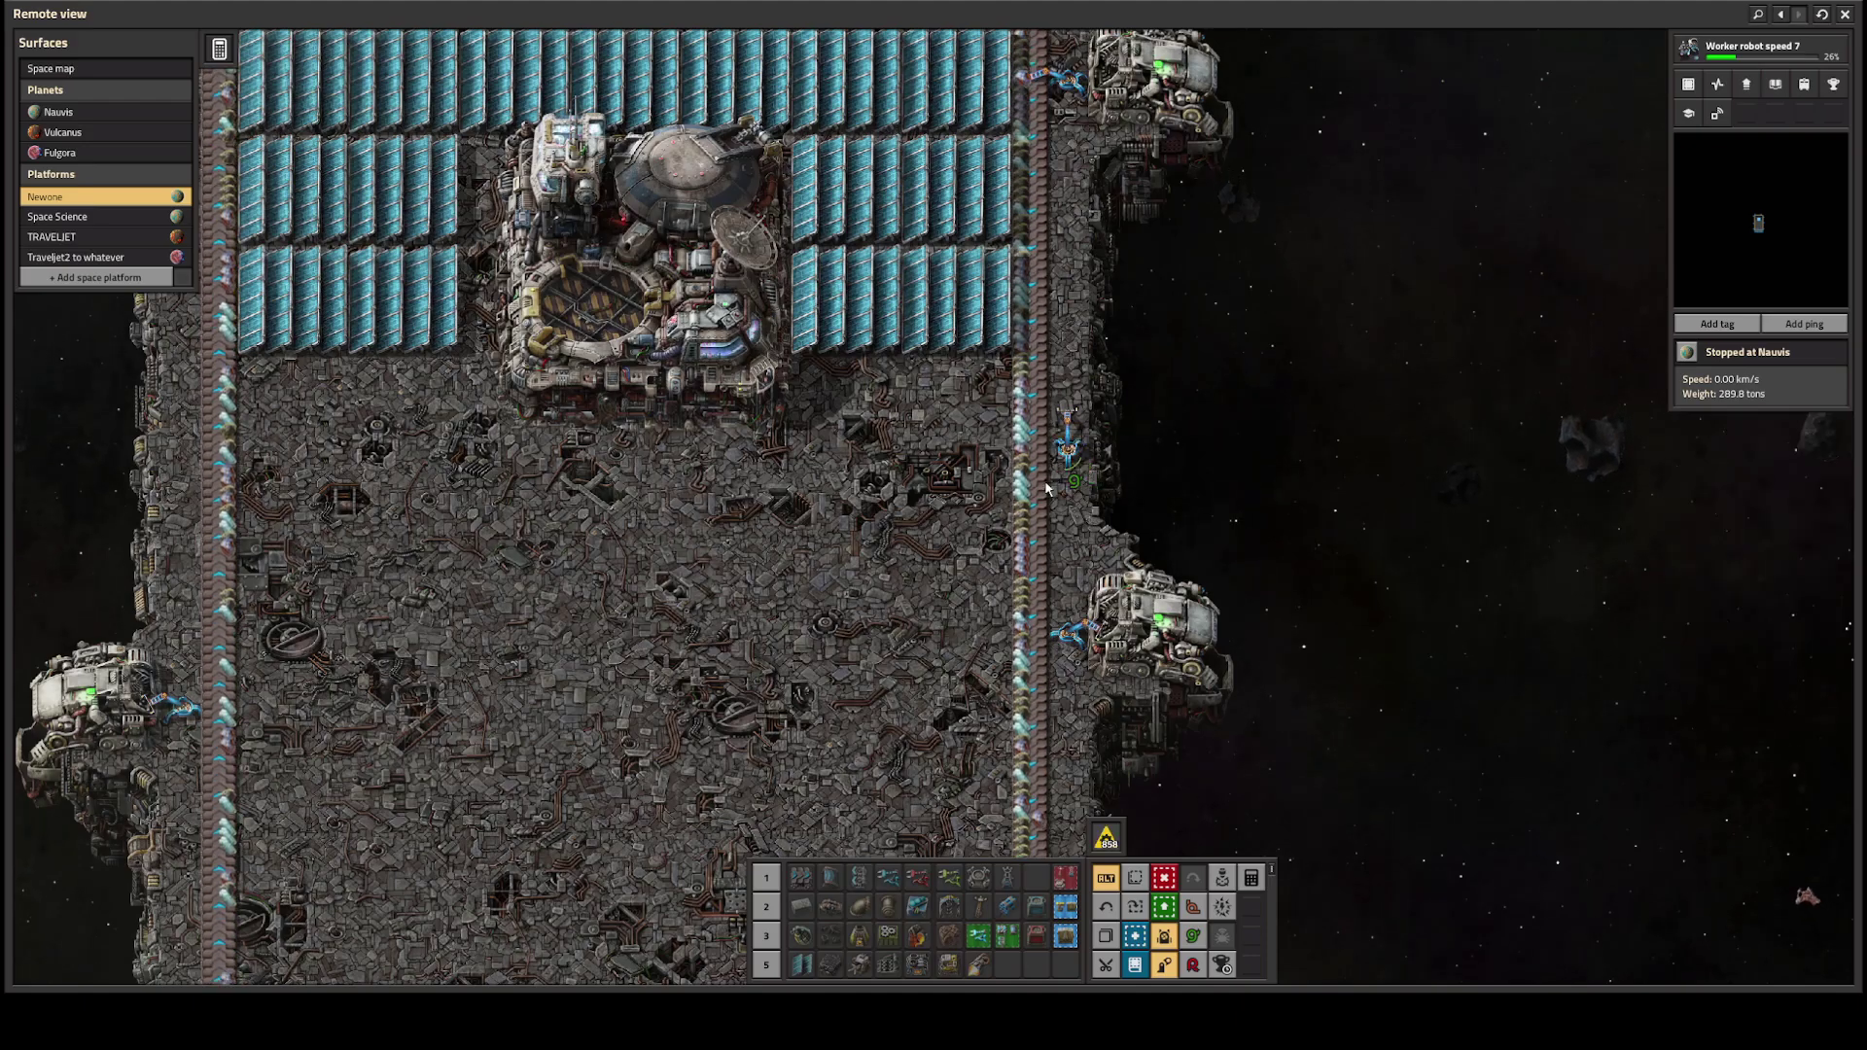
{"action": "key", "text": "q"}
{"action": "key", "text": "q"}
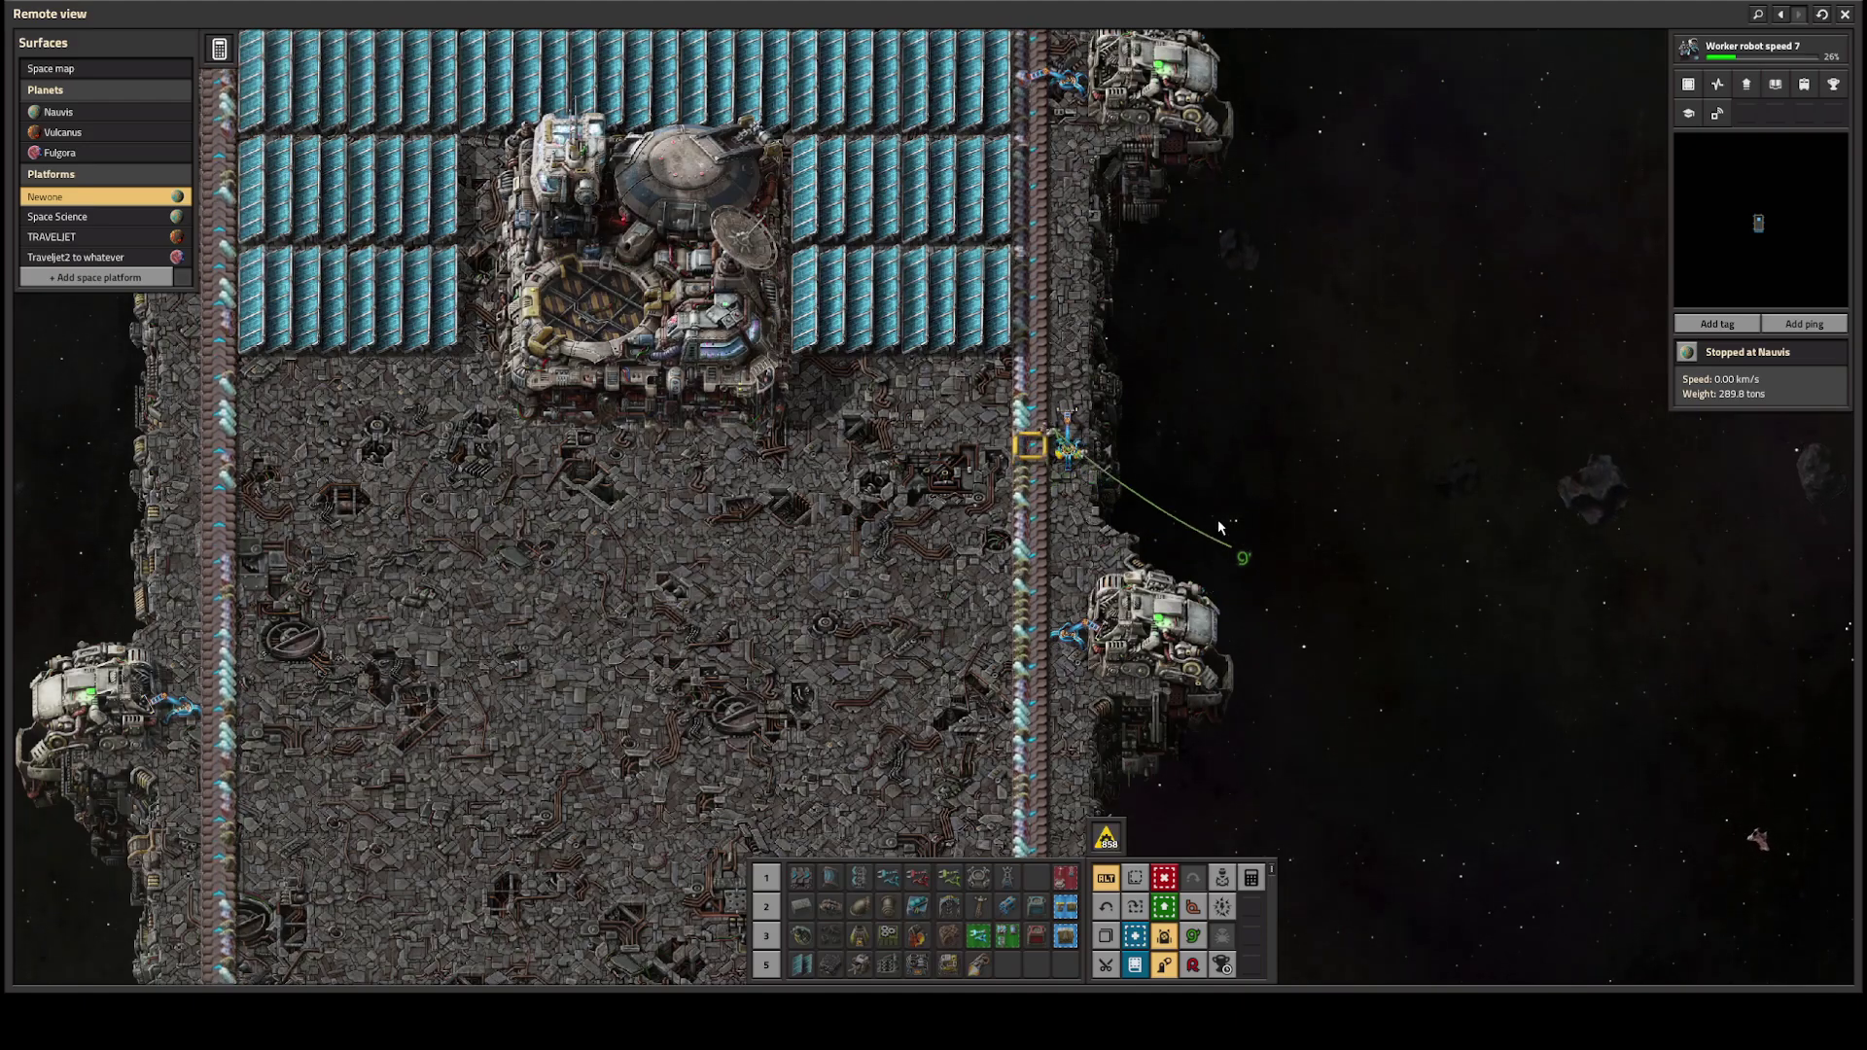
Step: Set the express belt to read all belt contents in Hold (all belts) mode
{"action": "left_click", "coordinate": [1034, 455]}
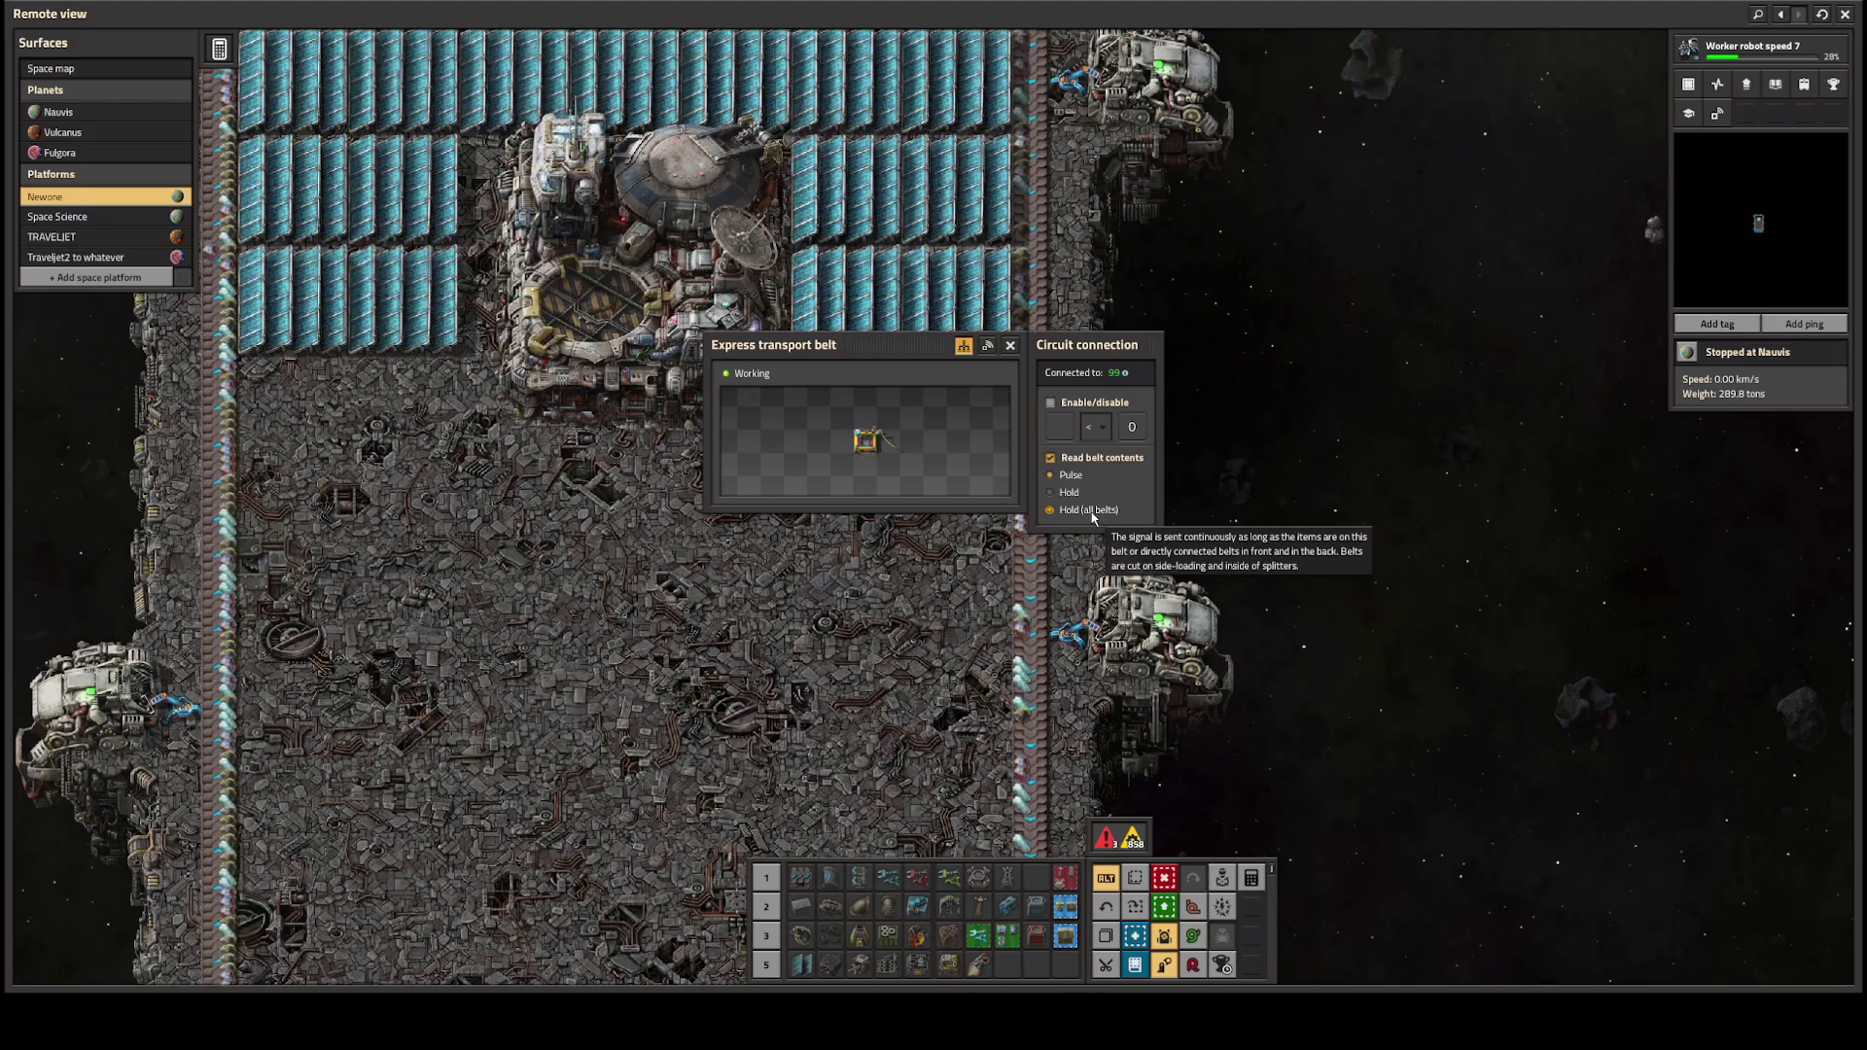
{"action": "key", "text": "q"}
{"action": "key", "text": "q"}
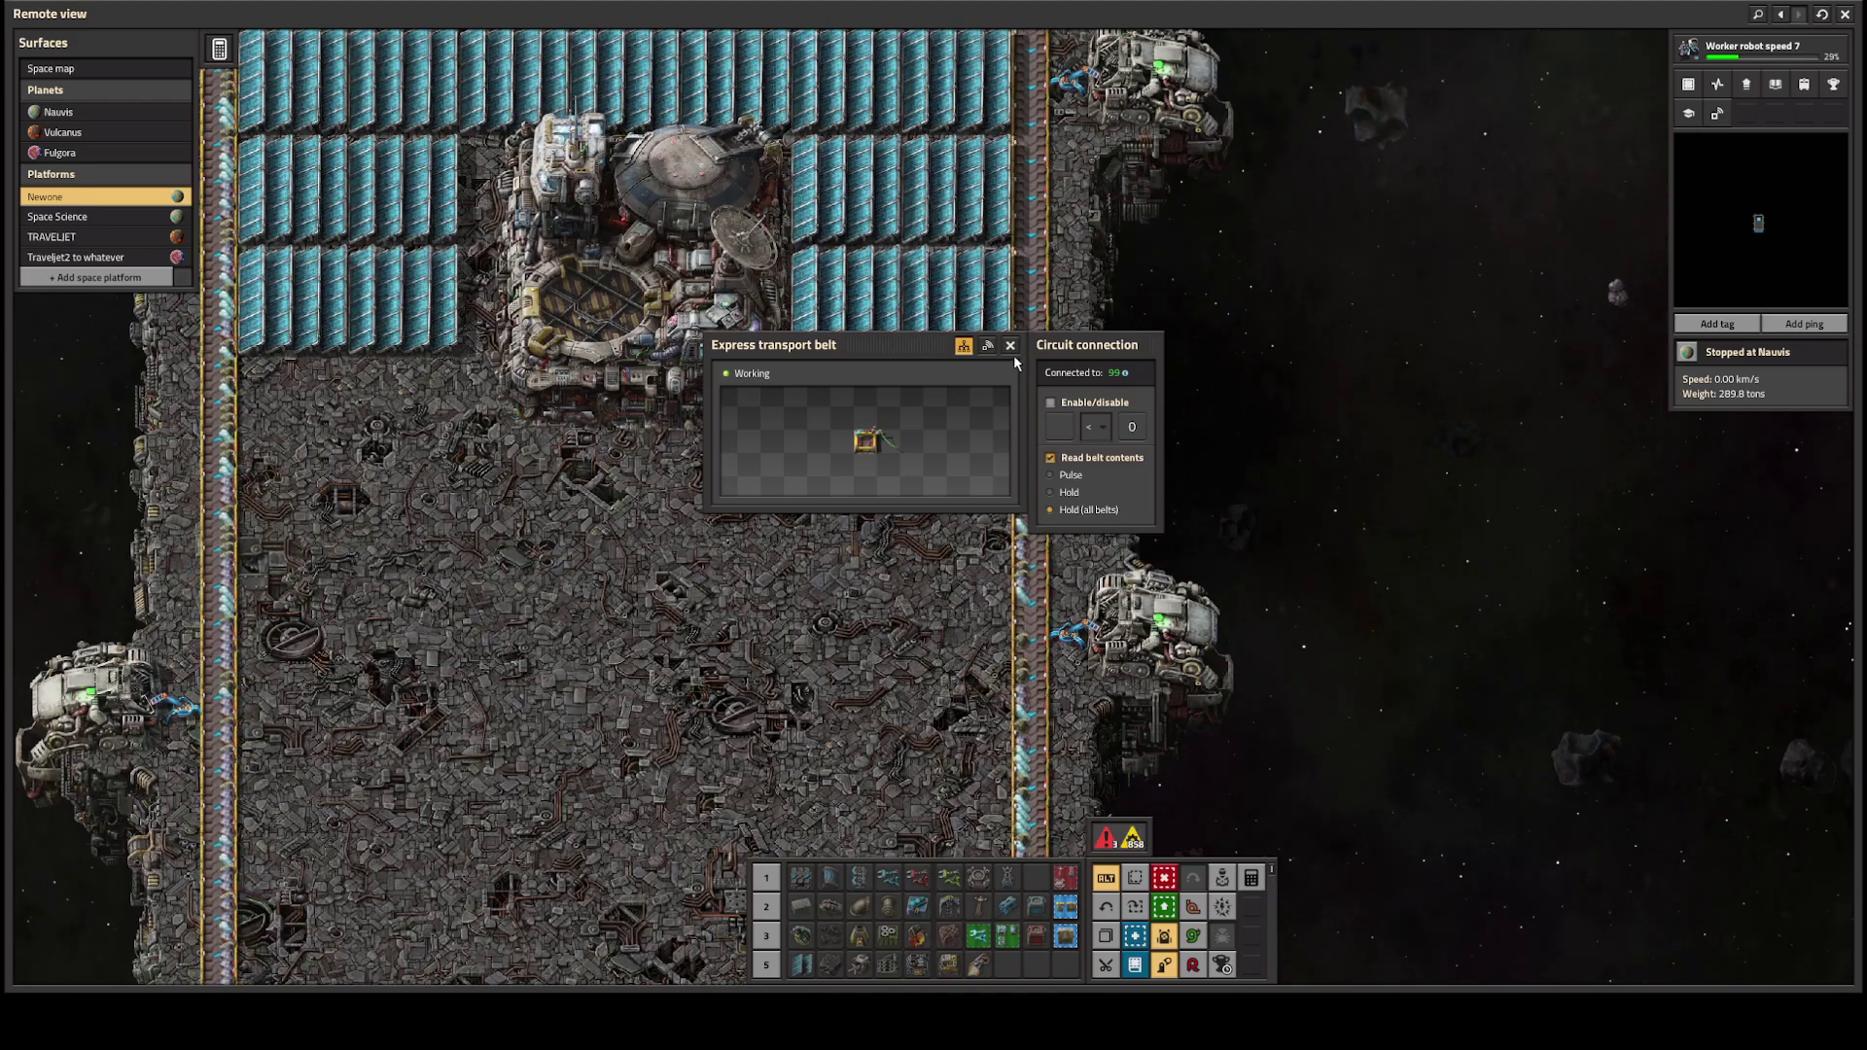
{"action": "key", "text": "e"}
{"action": "scroll", "coordinate": [1023, 395], "scroll_direction": "up", "scroll_amount": 3}
Step: Whitelist metallic asteroid chunks, enabled by a metallic chunk count condition against constant 115
{"action": "left_click", "coordinate": [1021, 396]}
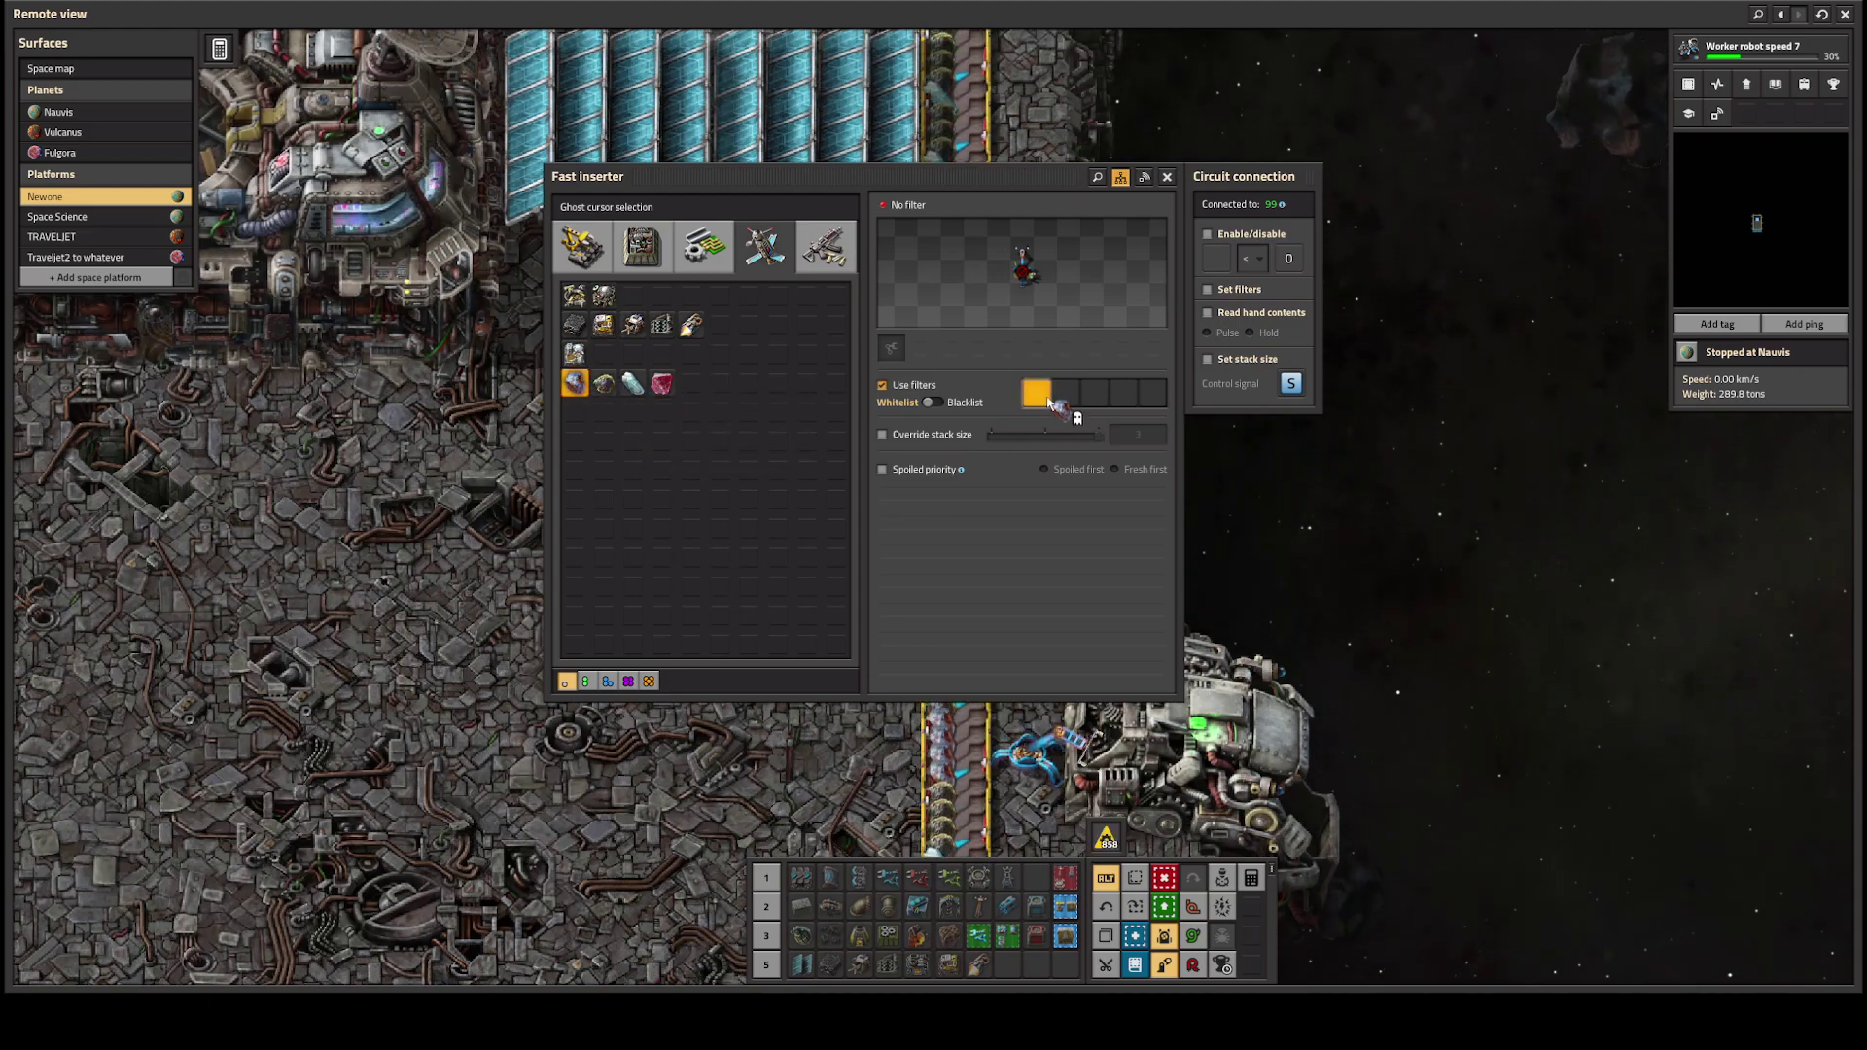
{"action": "key", "text": "e"}
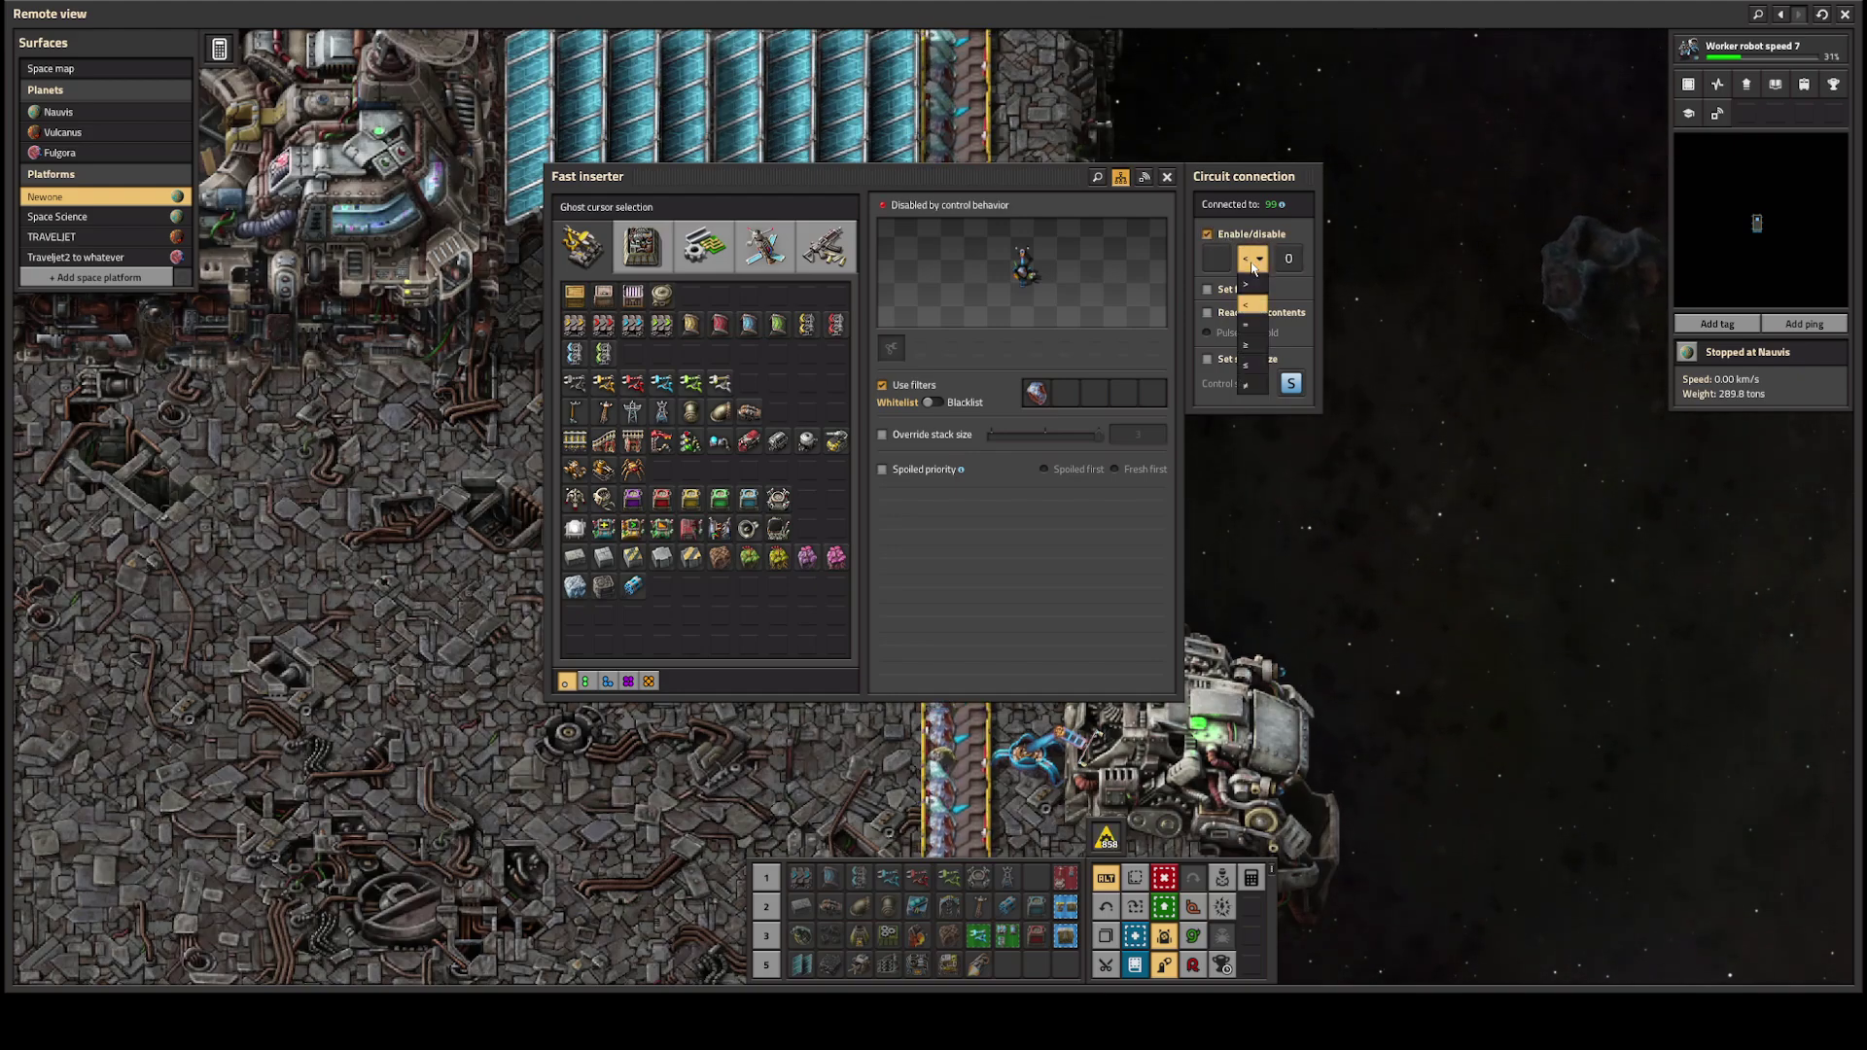
{"action": "left_click", "coordinate": [1219, 259]}
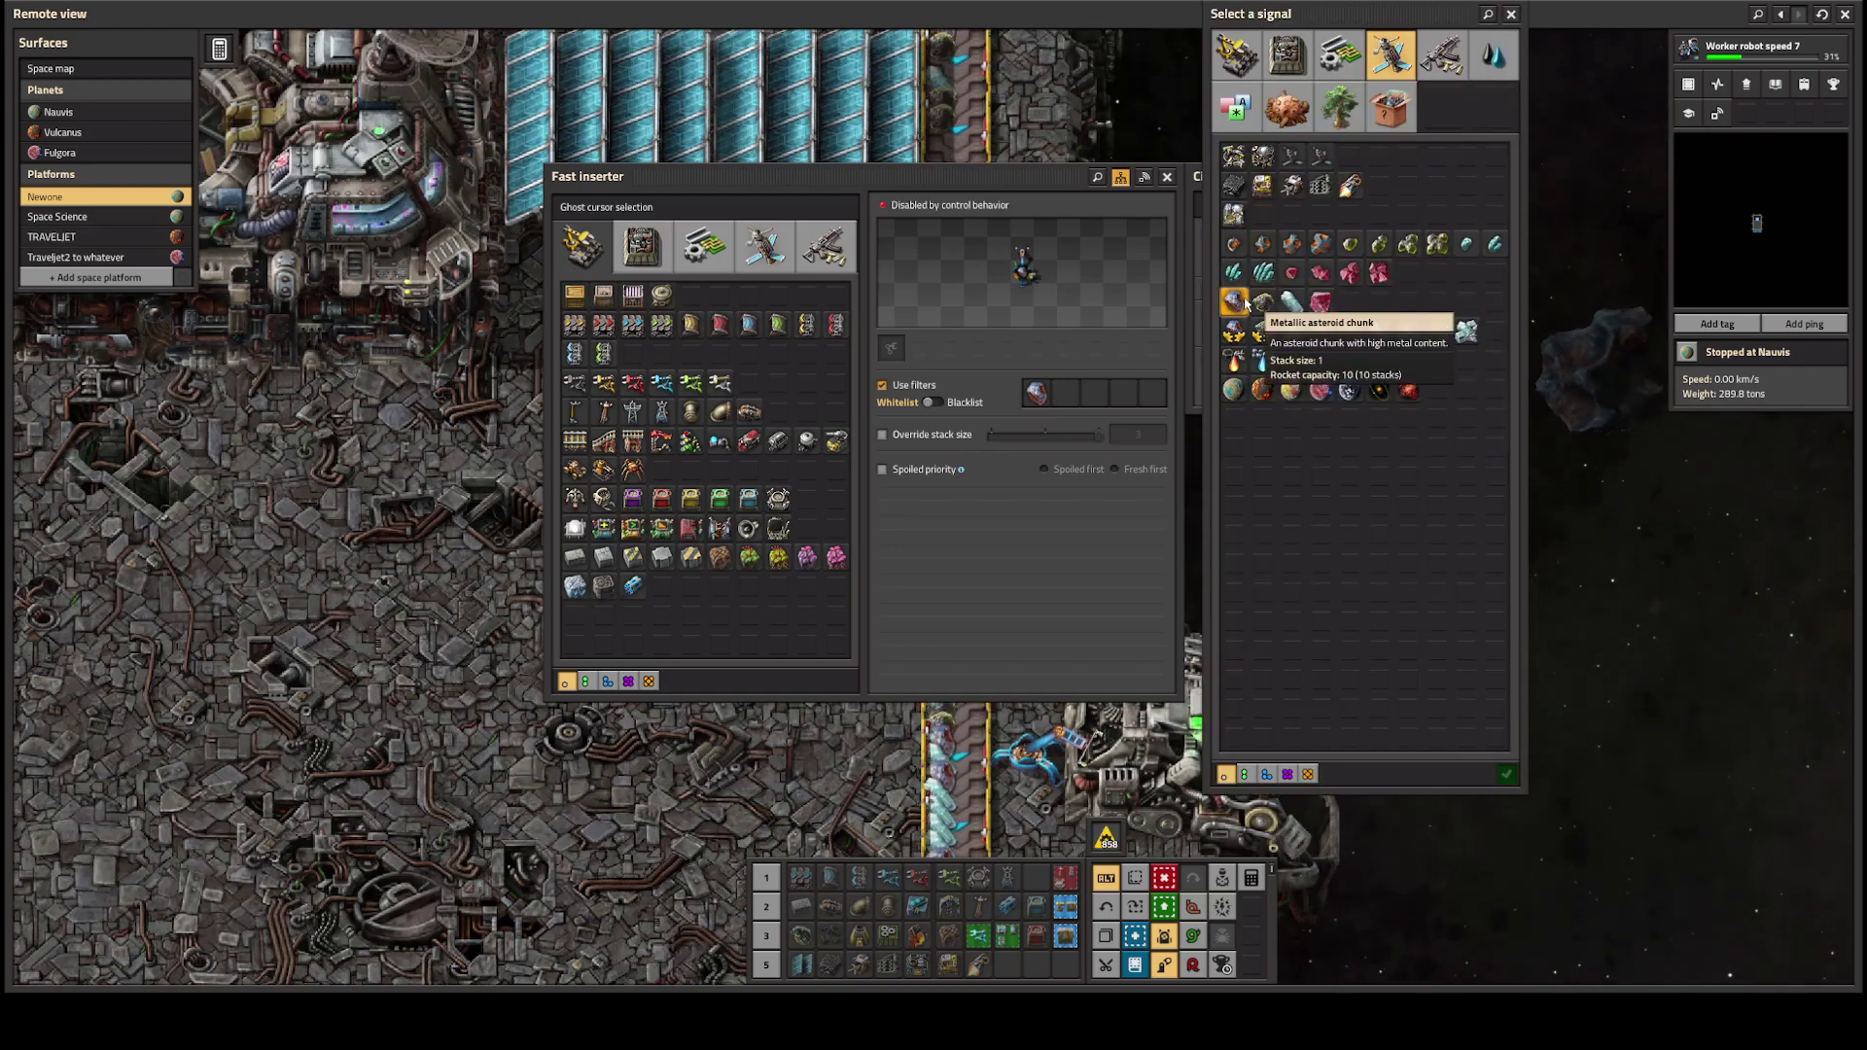
{"action": "left_click", "coordinate": [1237, 298]}
{"action": "left_click", "coordinate": [1289, 259]}
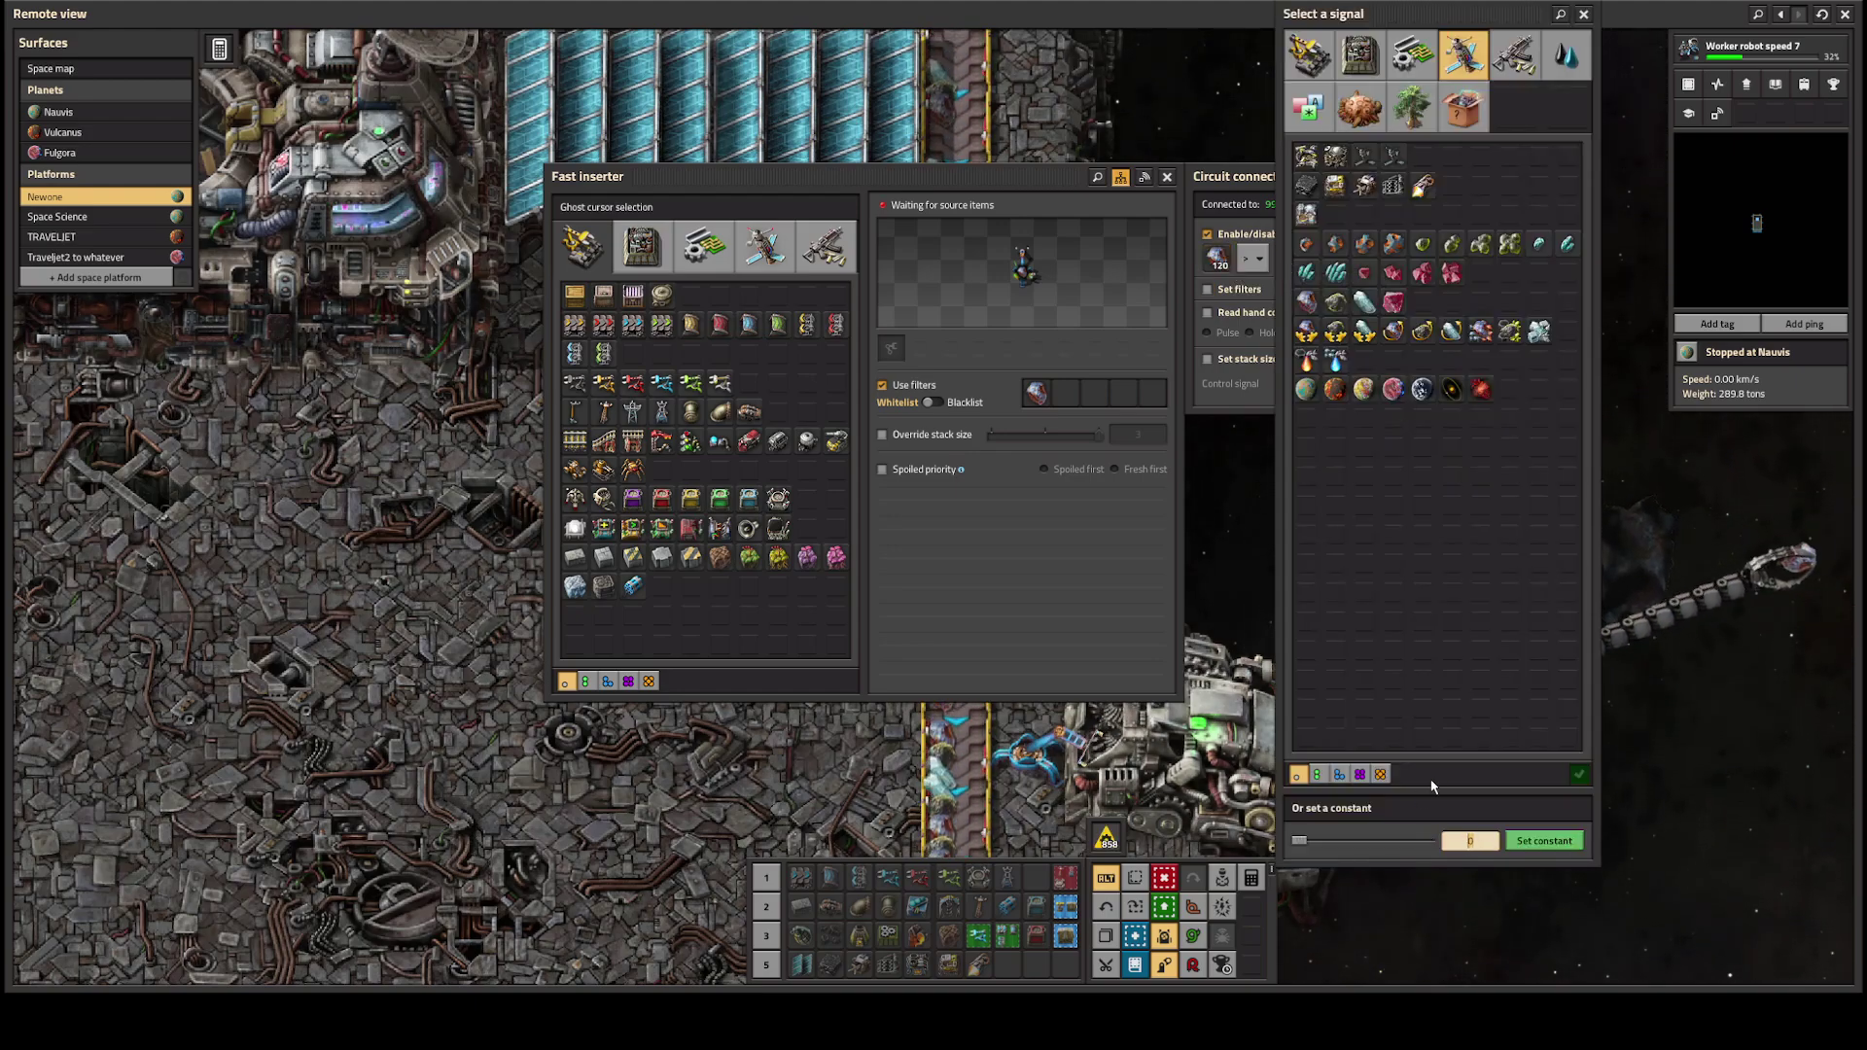
{"action": "left_click", "coordinate": [1544, 843]}
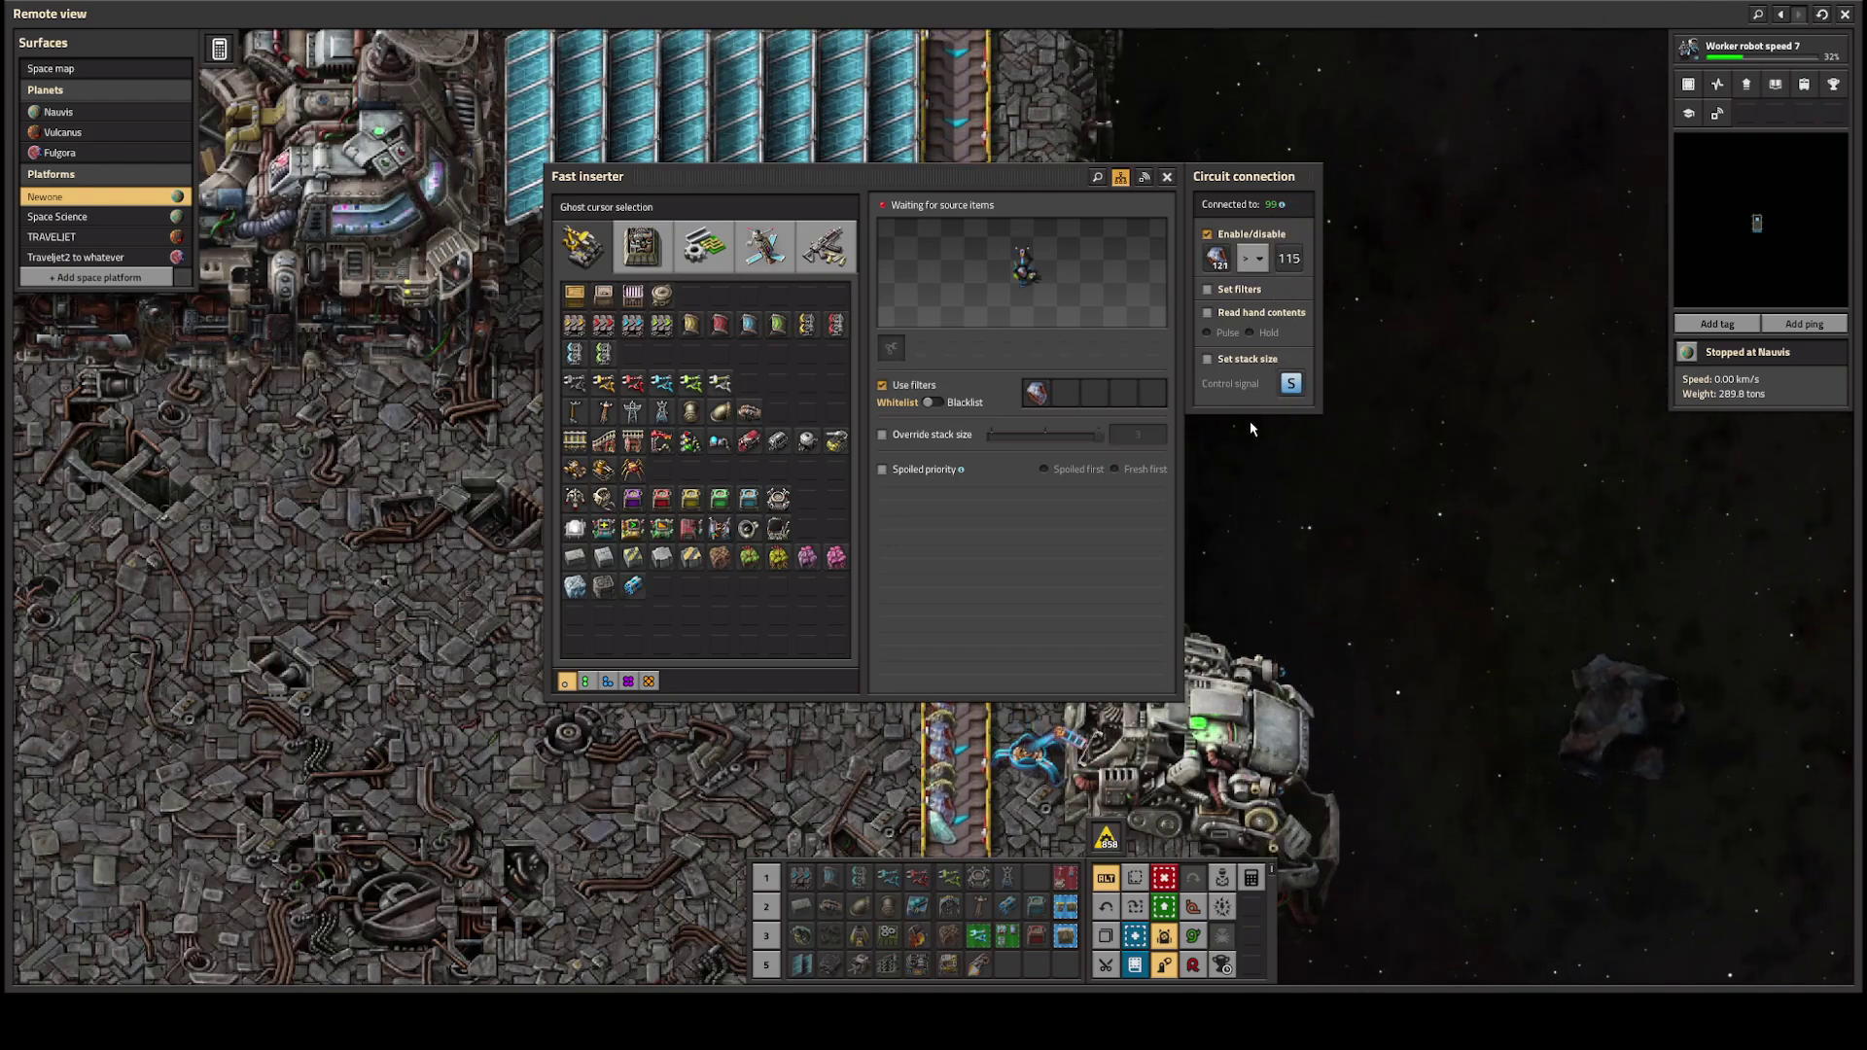
{"action": "key", "text": "e"}
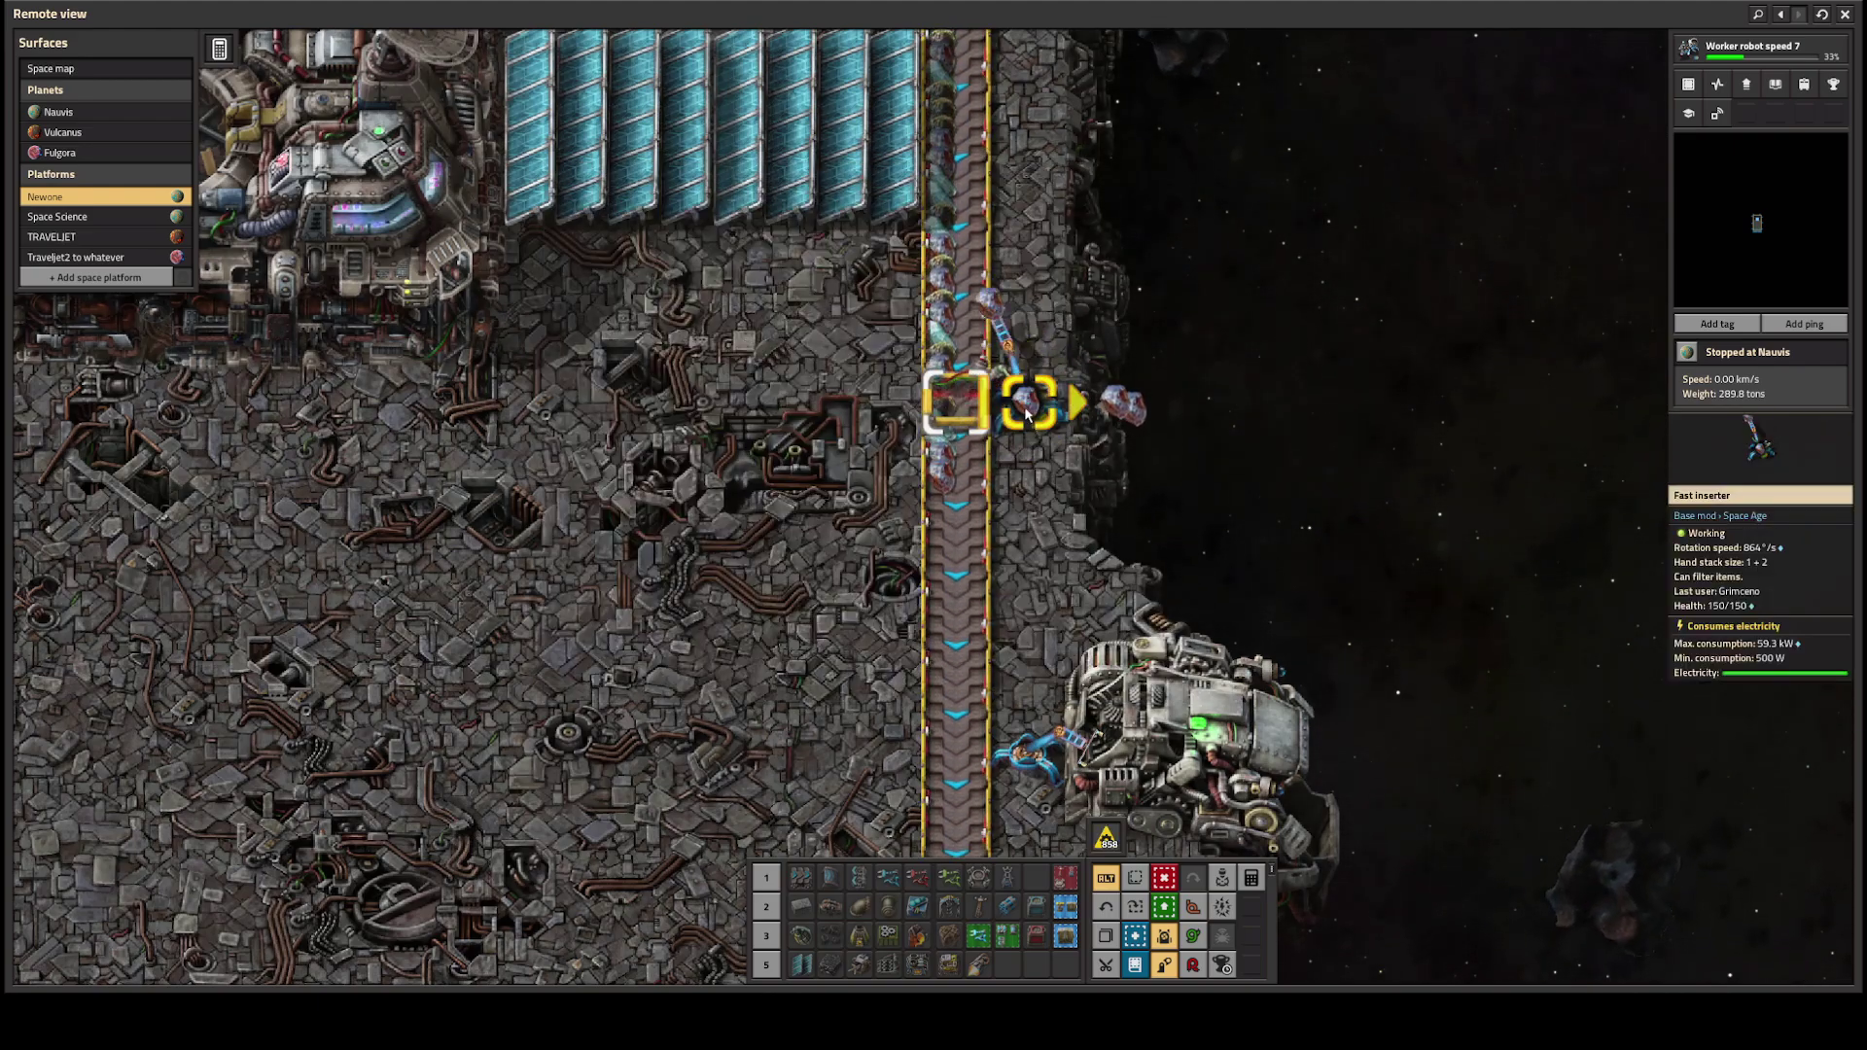
{"action": "left_click", "coordinate": [1017, 435]}
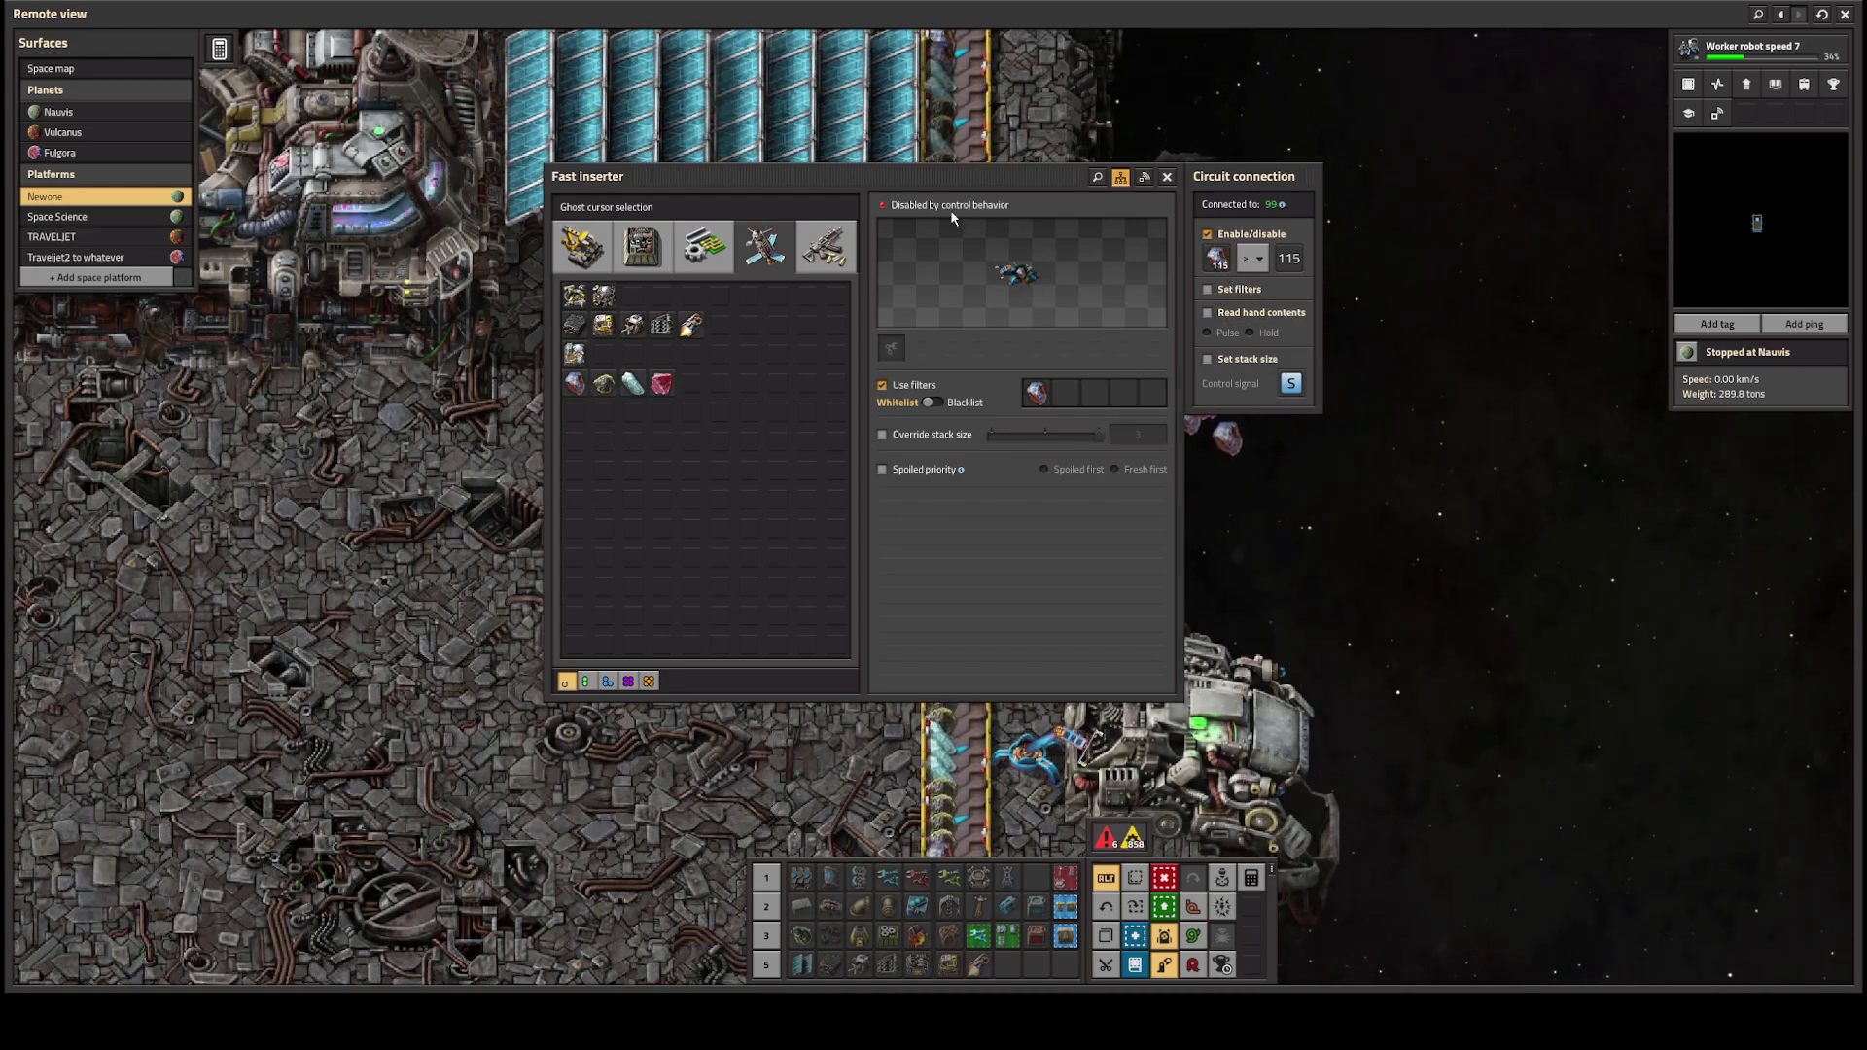
Step: Review the express belt's circuit settings
{"action": "left_click", "coordinate": [1165, 177]}
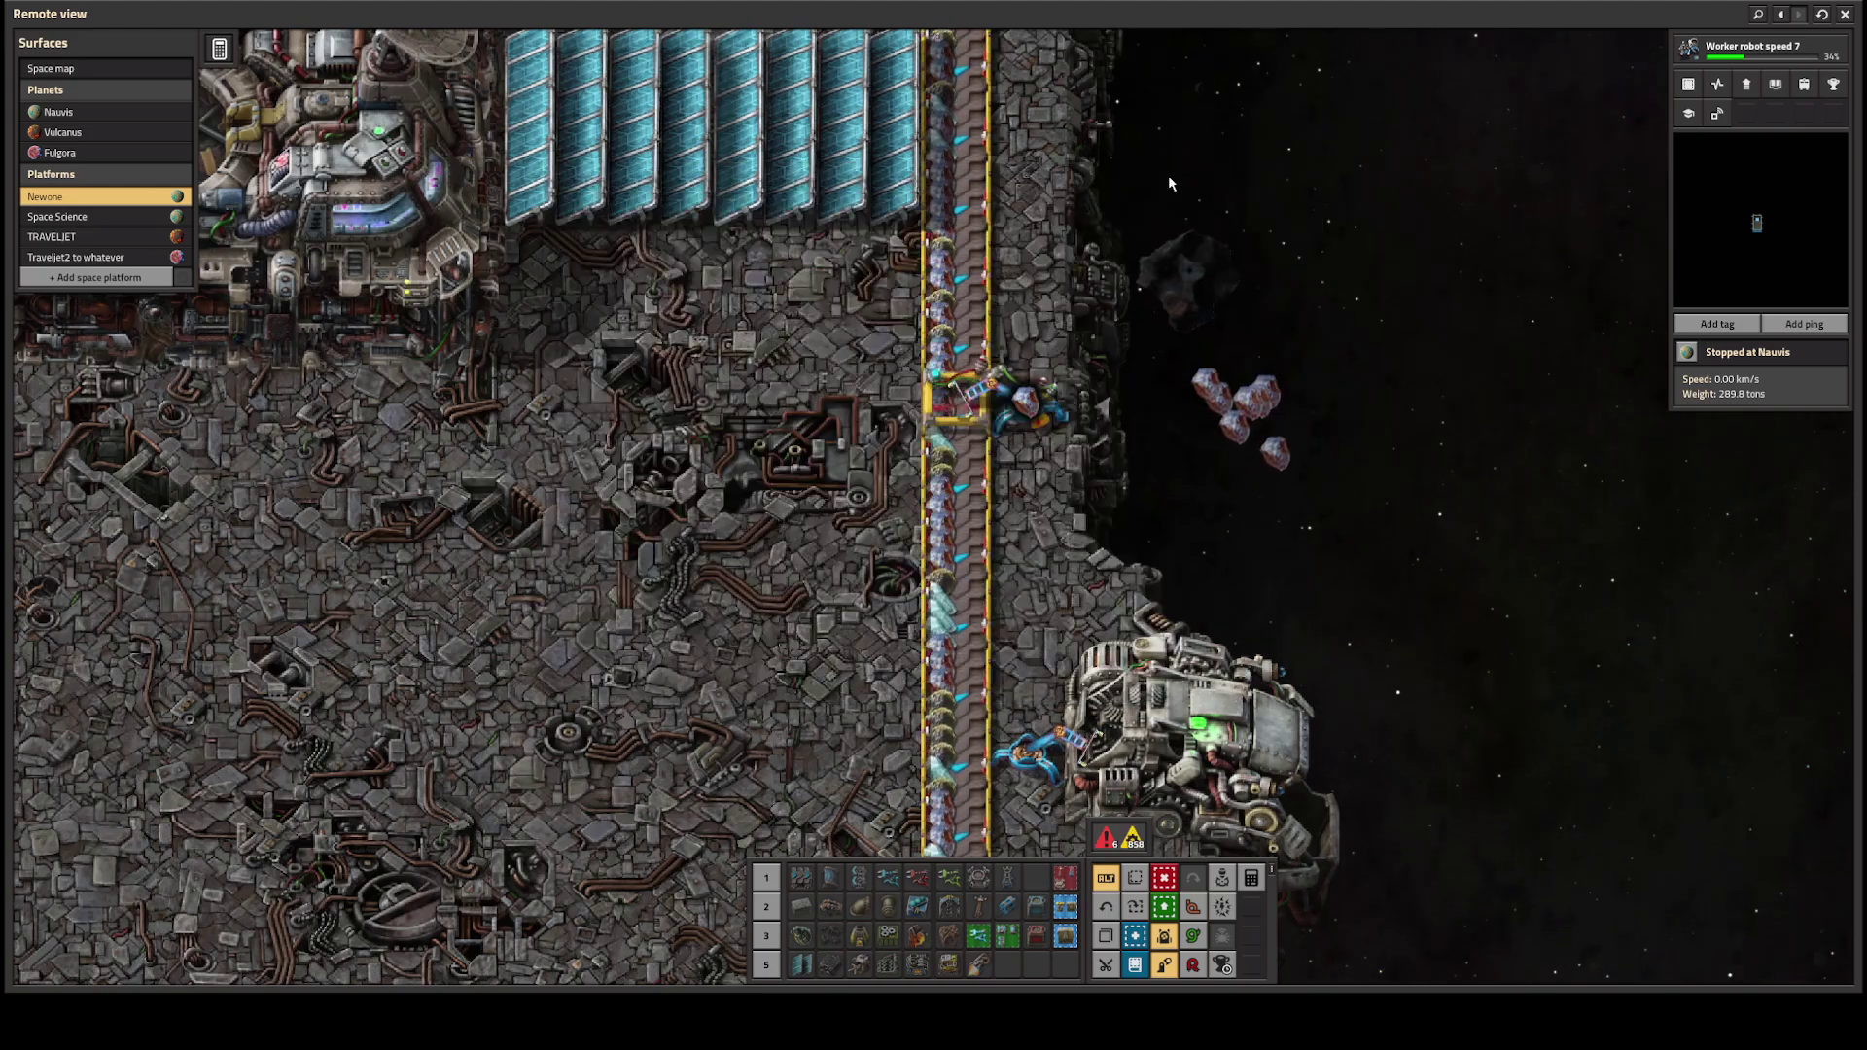
{"action": "left_click", "coordinate": [954, 424]}
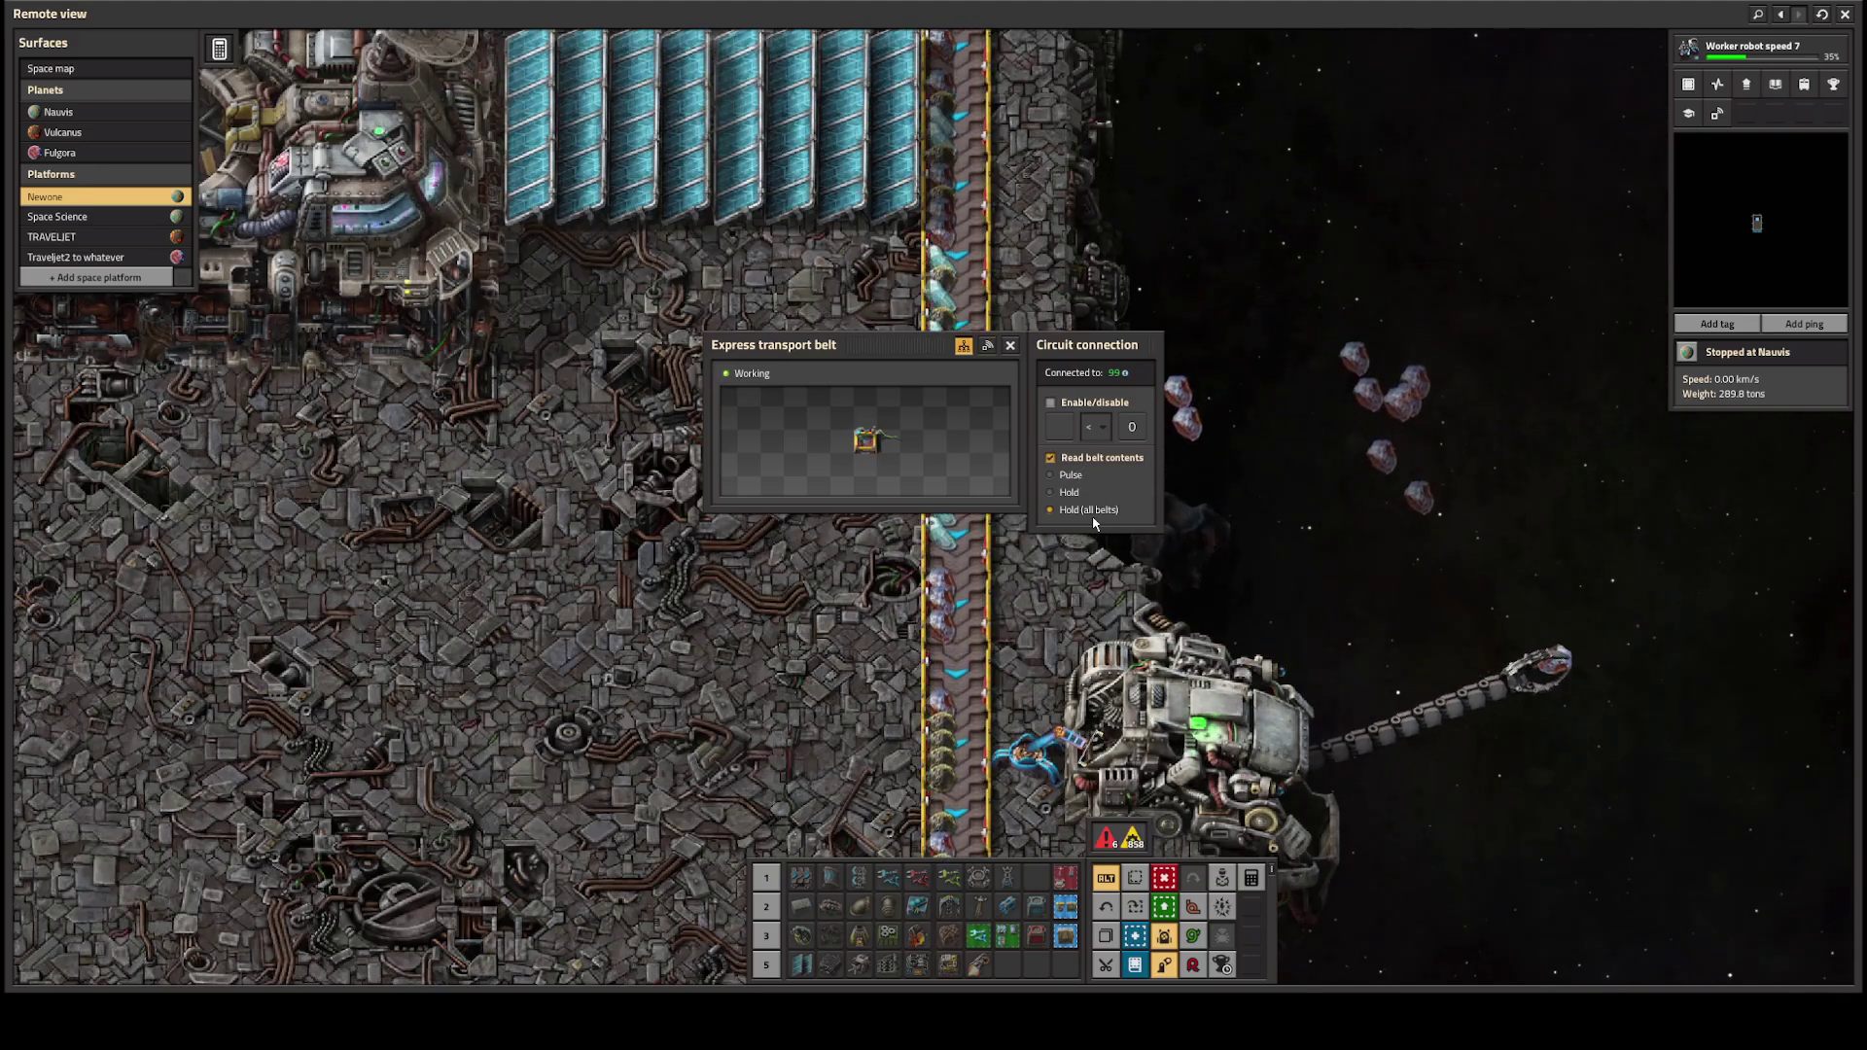
{"action": "key", "text": "e"}
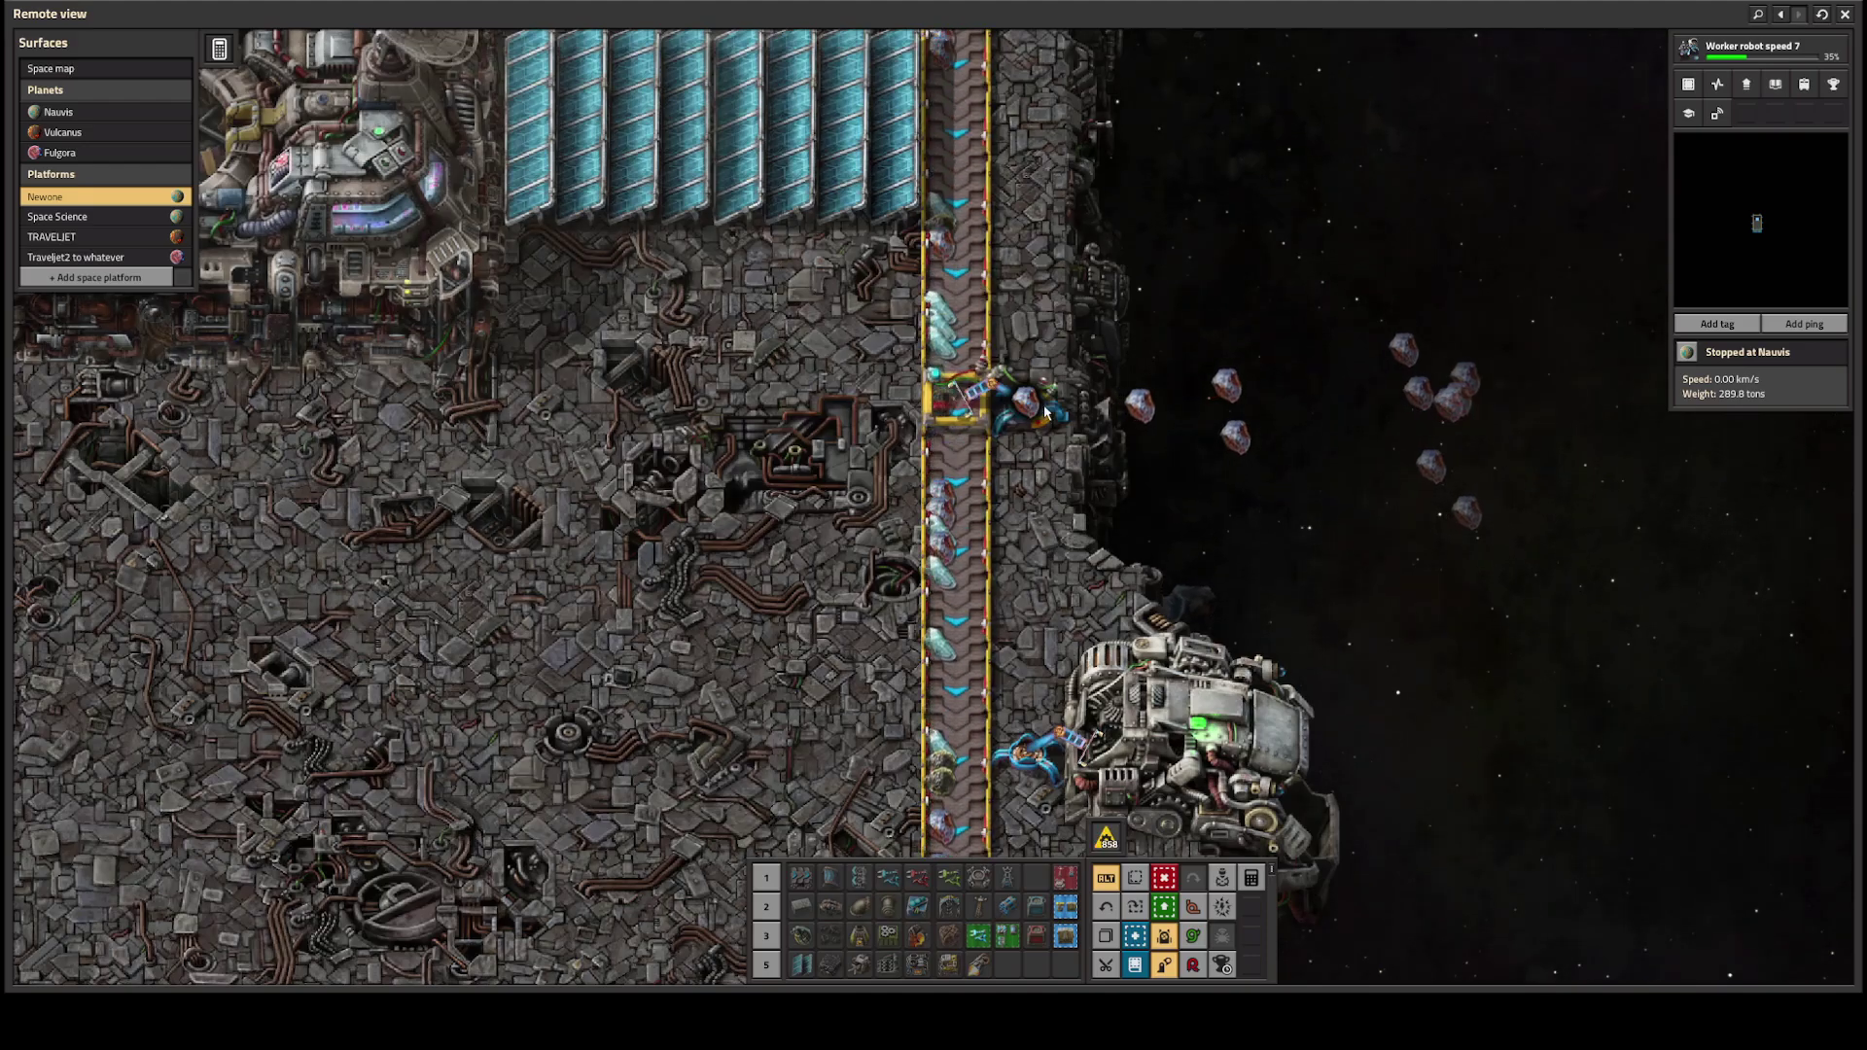
Step: Flip the inserter's circuit condition comparison and restore it
{"action": "left_click", "coordinate": [1013, 379]}
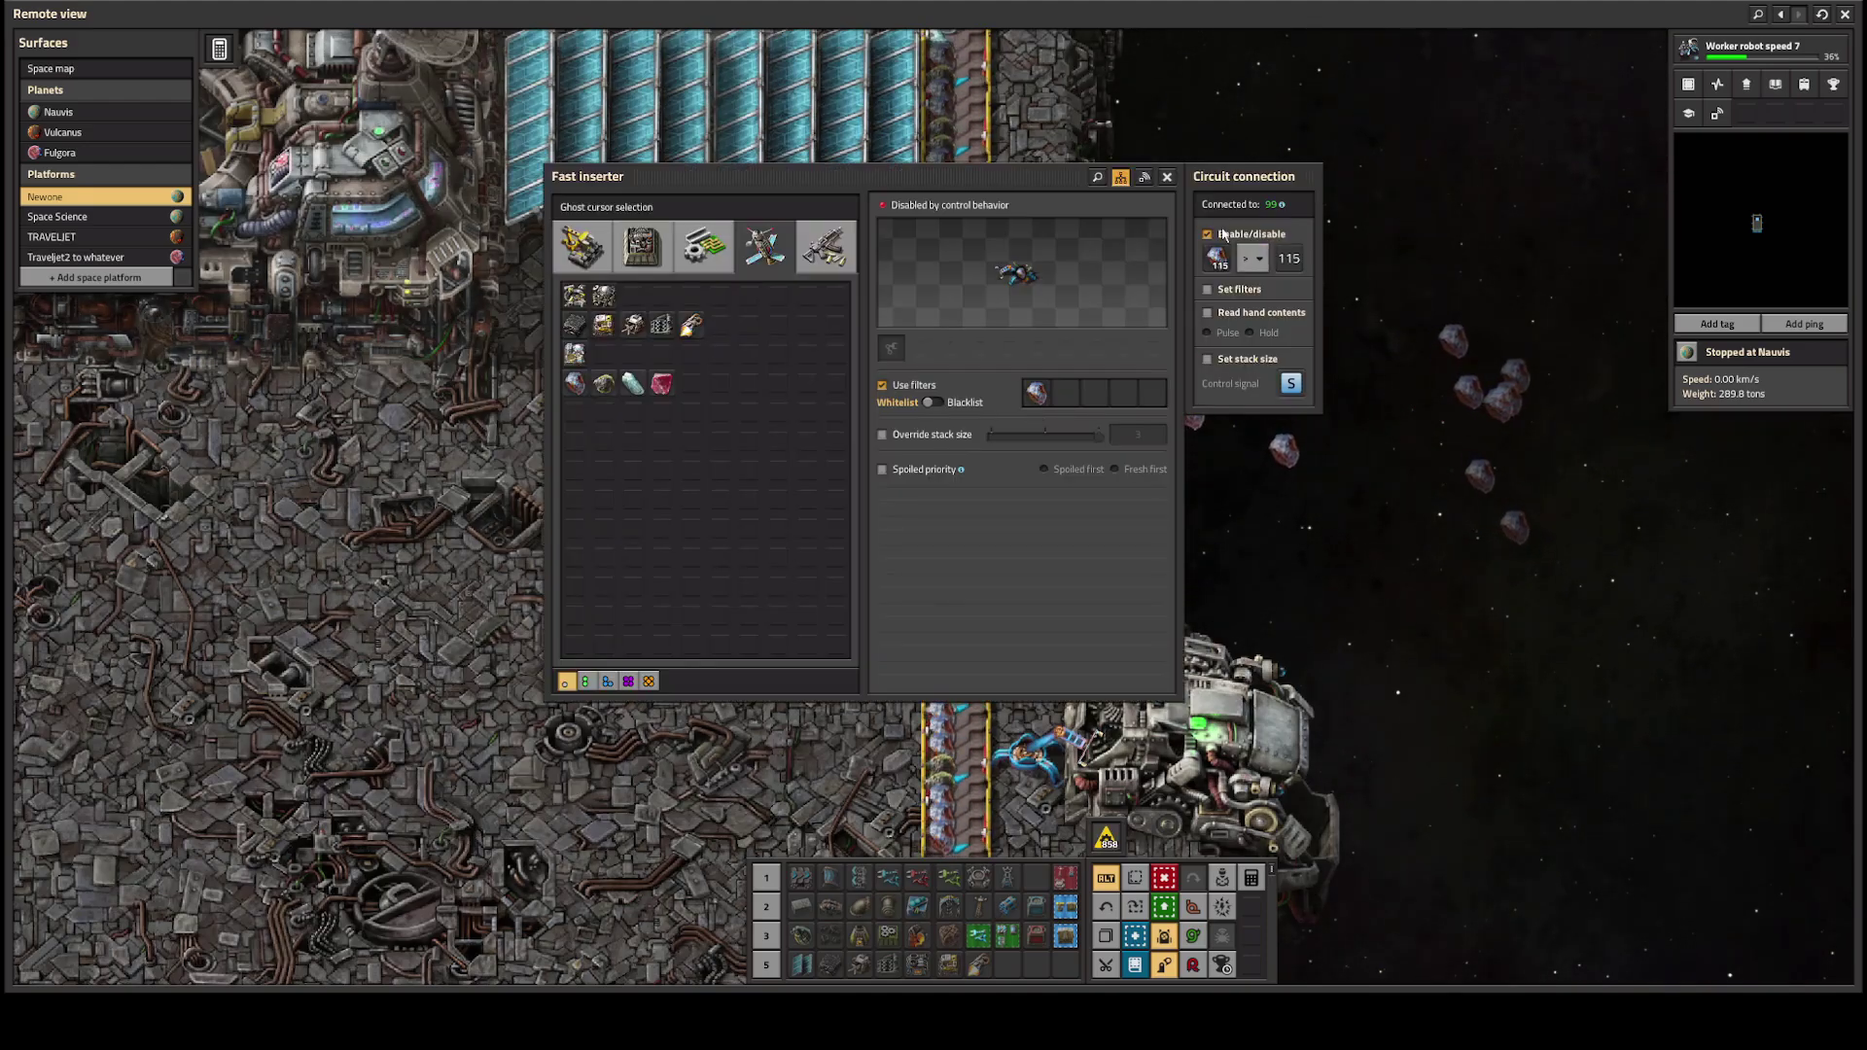
{"action": "left_click", "coordinate": [1254, 261]}
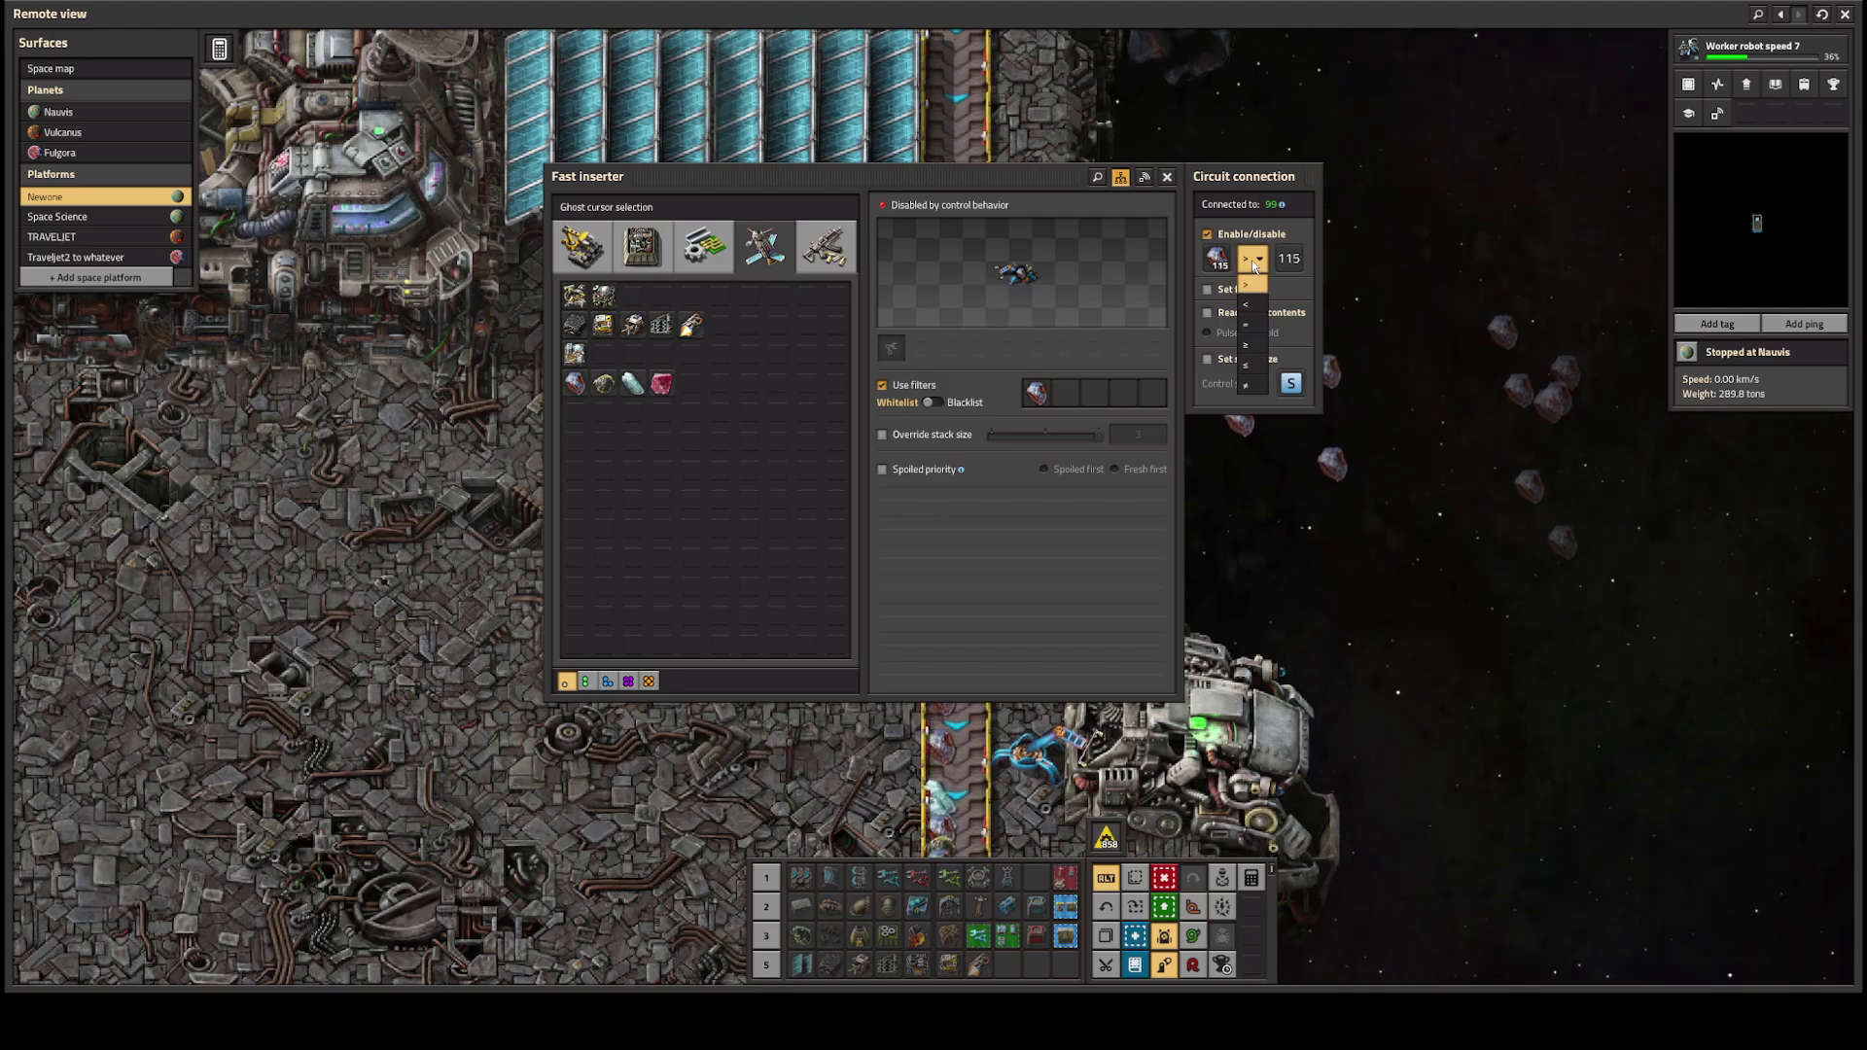
{"action": "left_click", "coordinate": [1248, 300]}
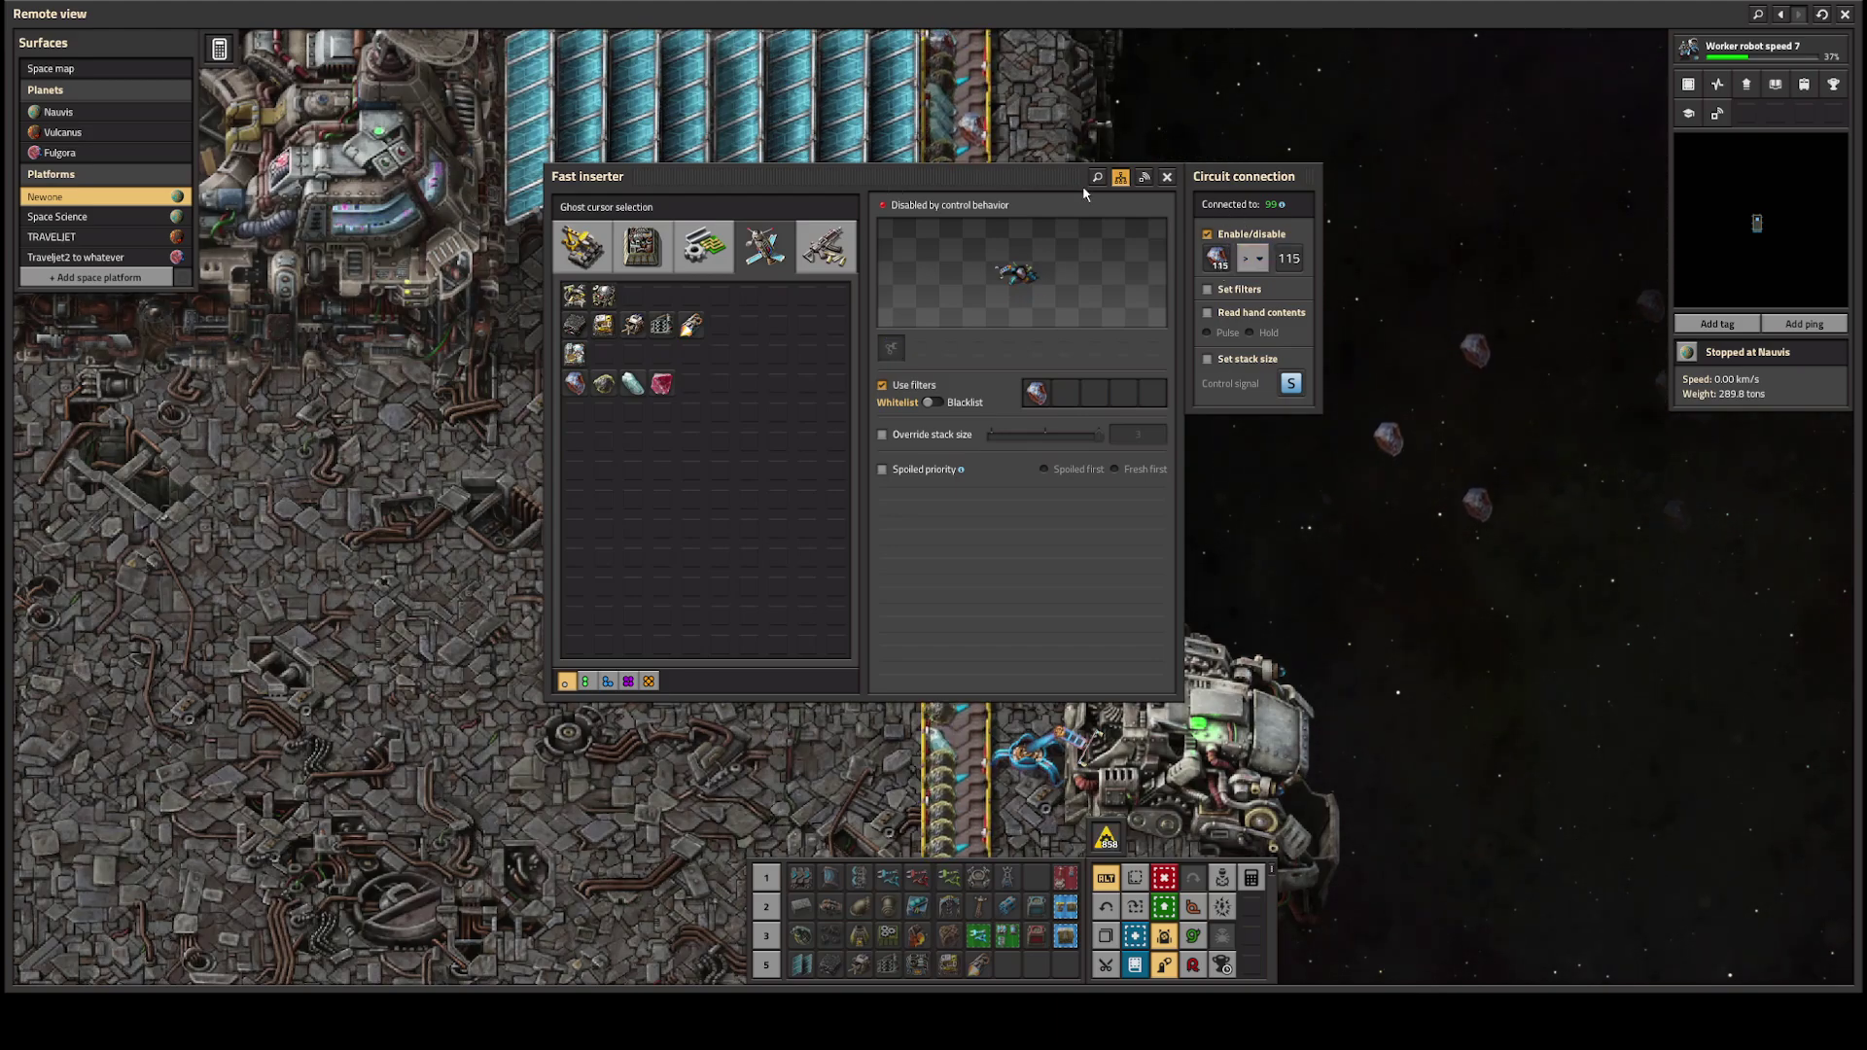
{"action": "left_click", "coordinate": [1168, 178]}
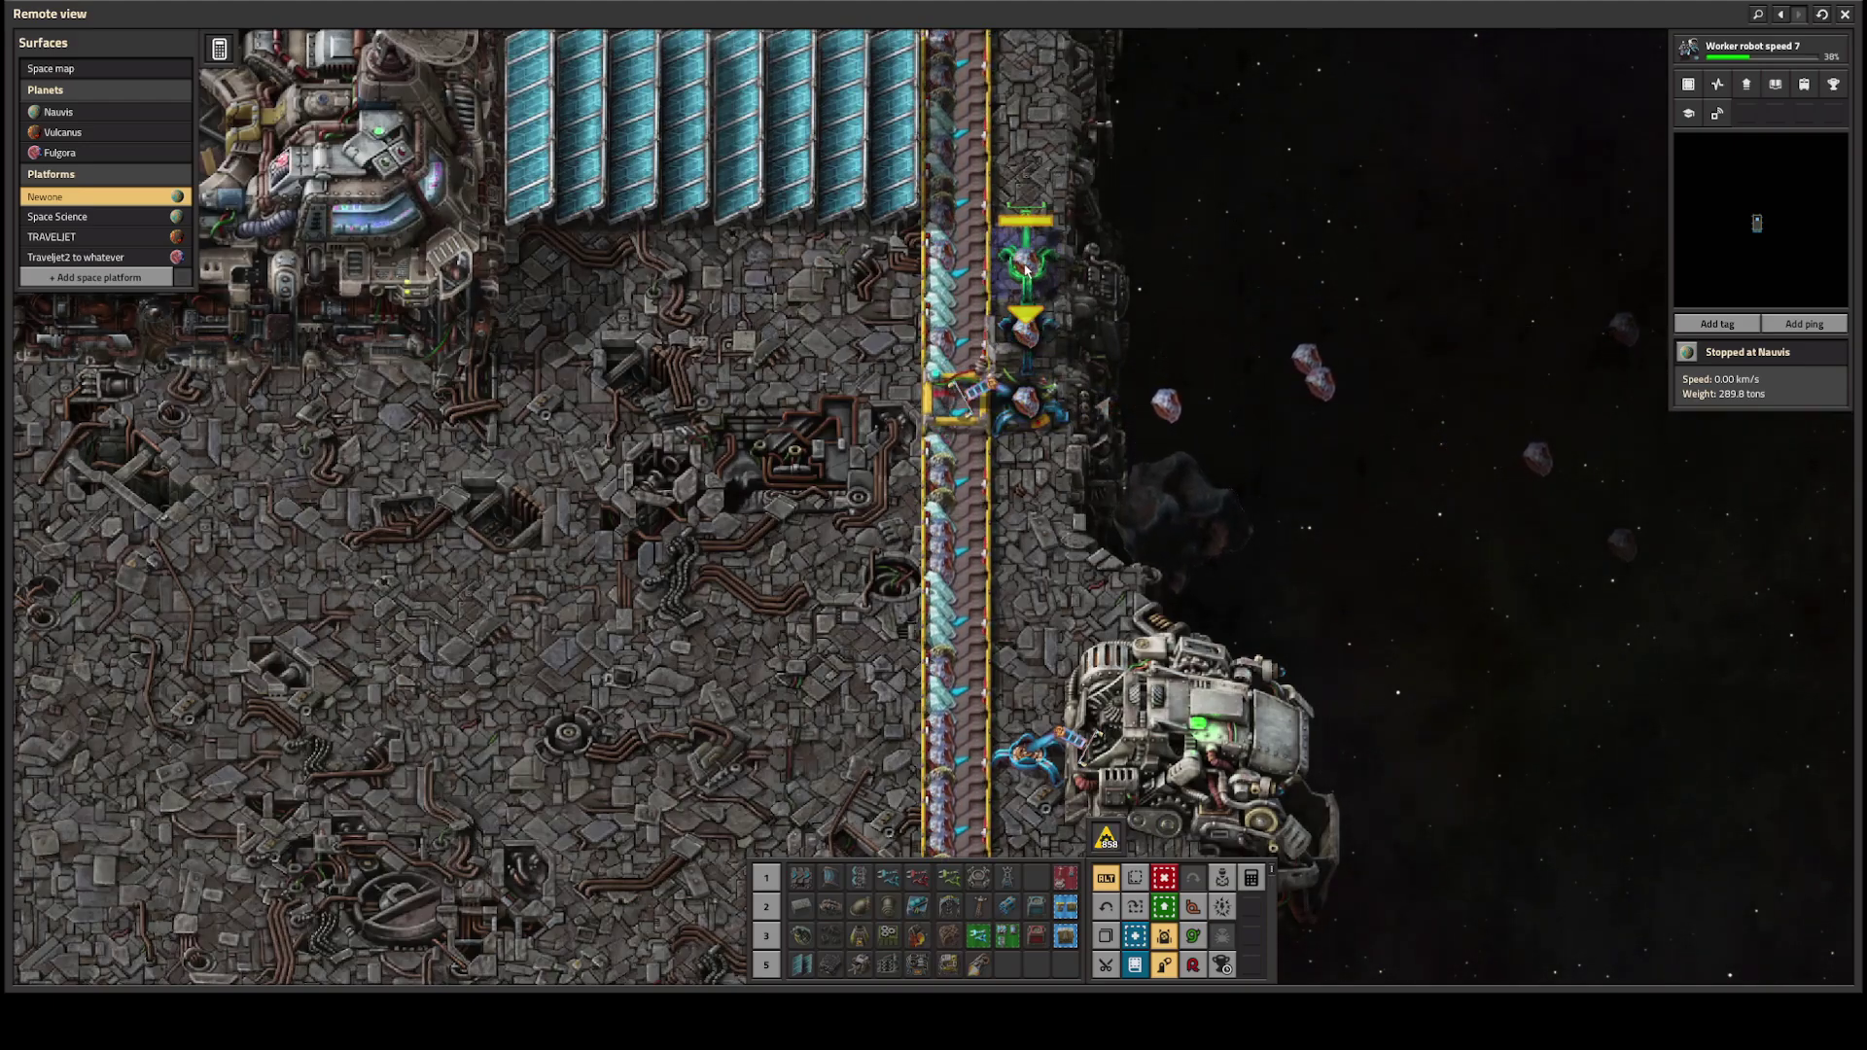
Step: Set two inserters' filters to oxide and carbonic asteroid chunks
{"action": "left_click", "coordinate": [1030, 336]}
{"action": "left_click", "coordinate": [1106, 392]}
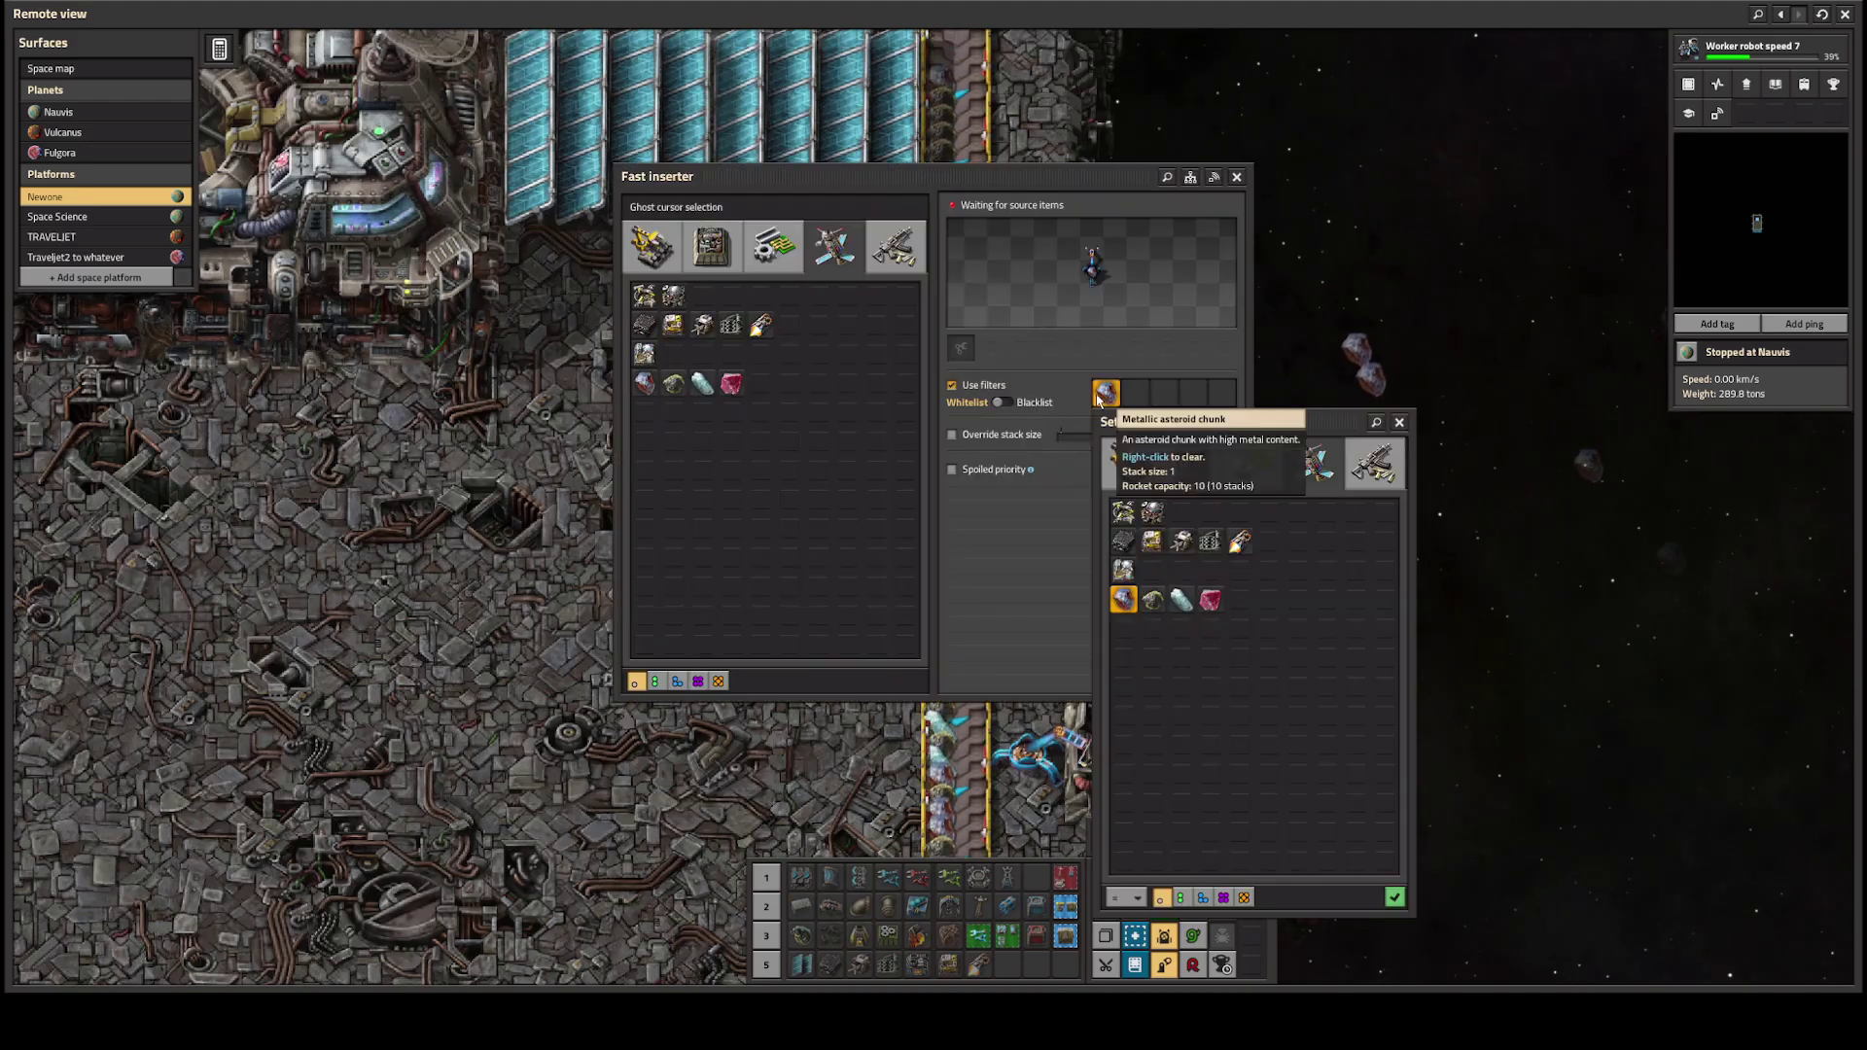
{"action": "left_click", "coordinate": [1211, 600]}
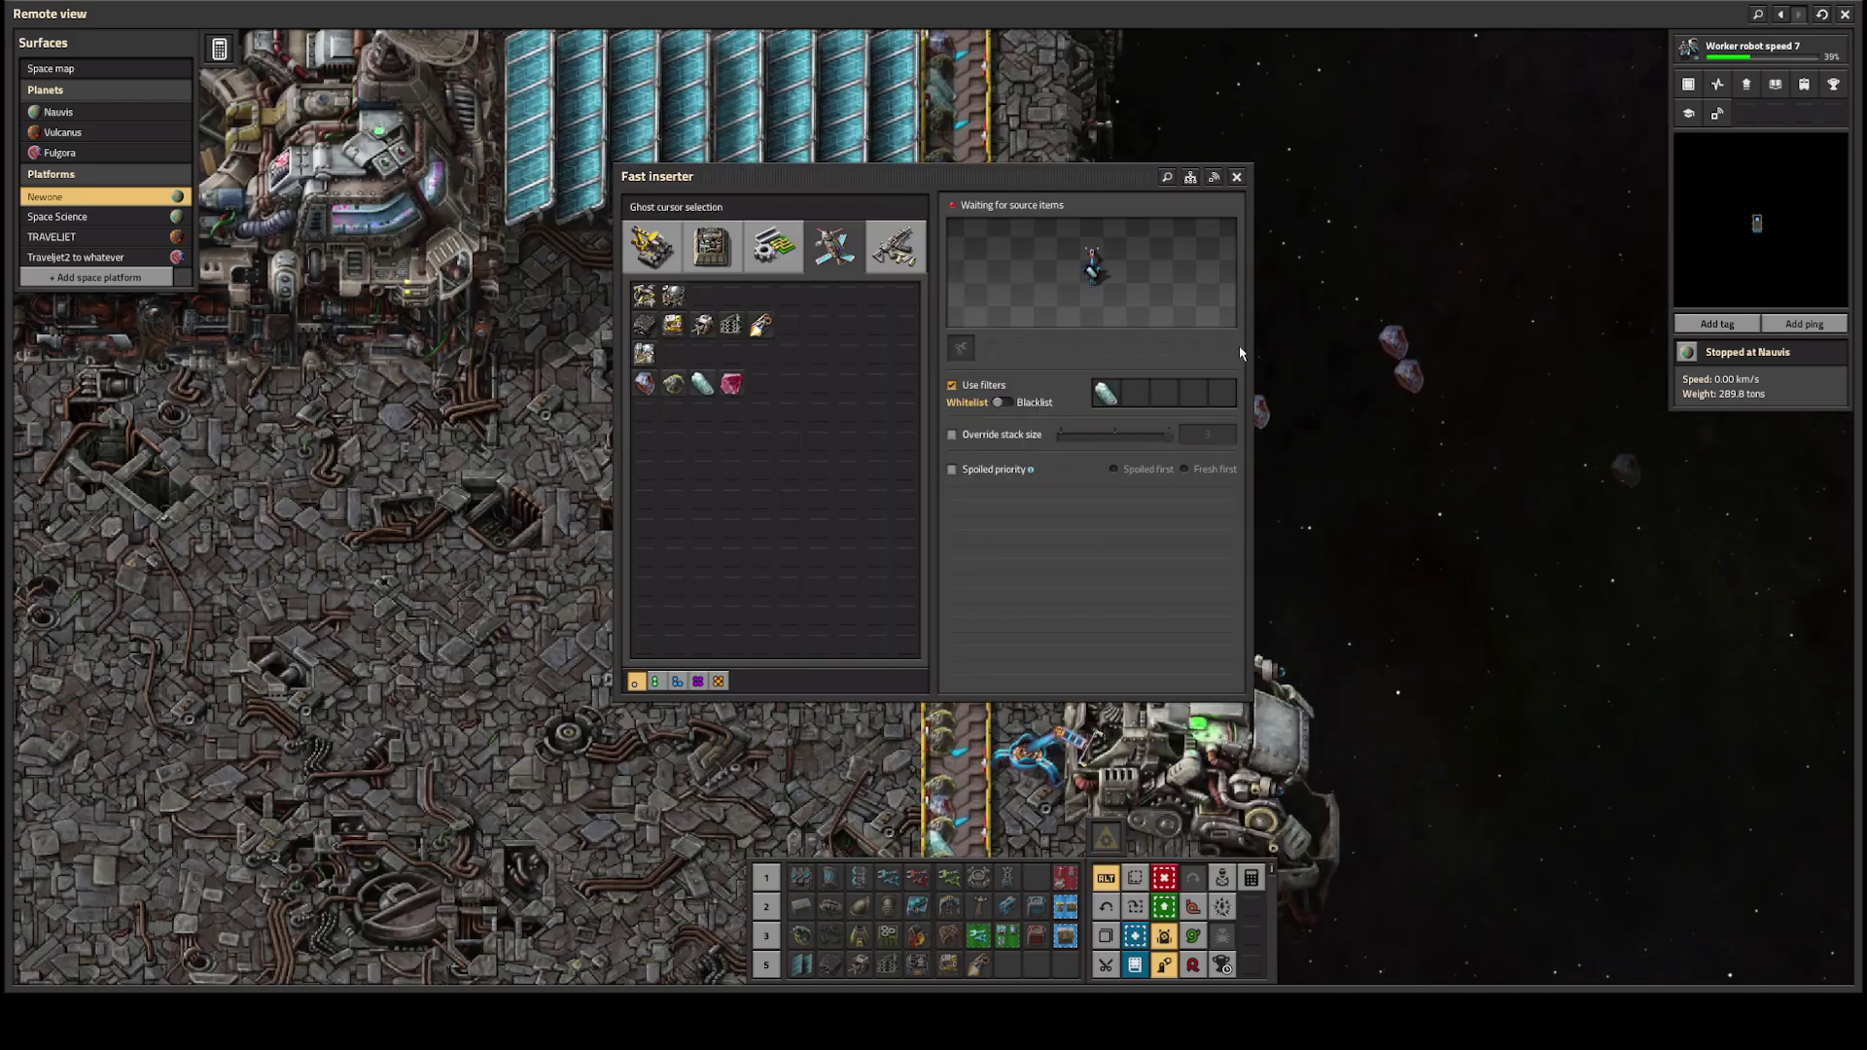
{"action": "left_click", "coordinate": [1237, 177]}
{"action": "left_click", "coordinate": [1012, 262]}
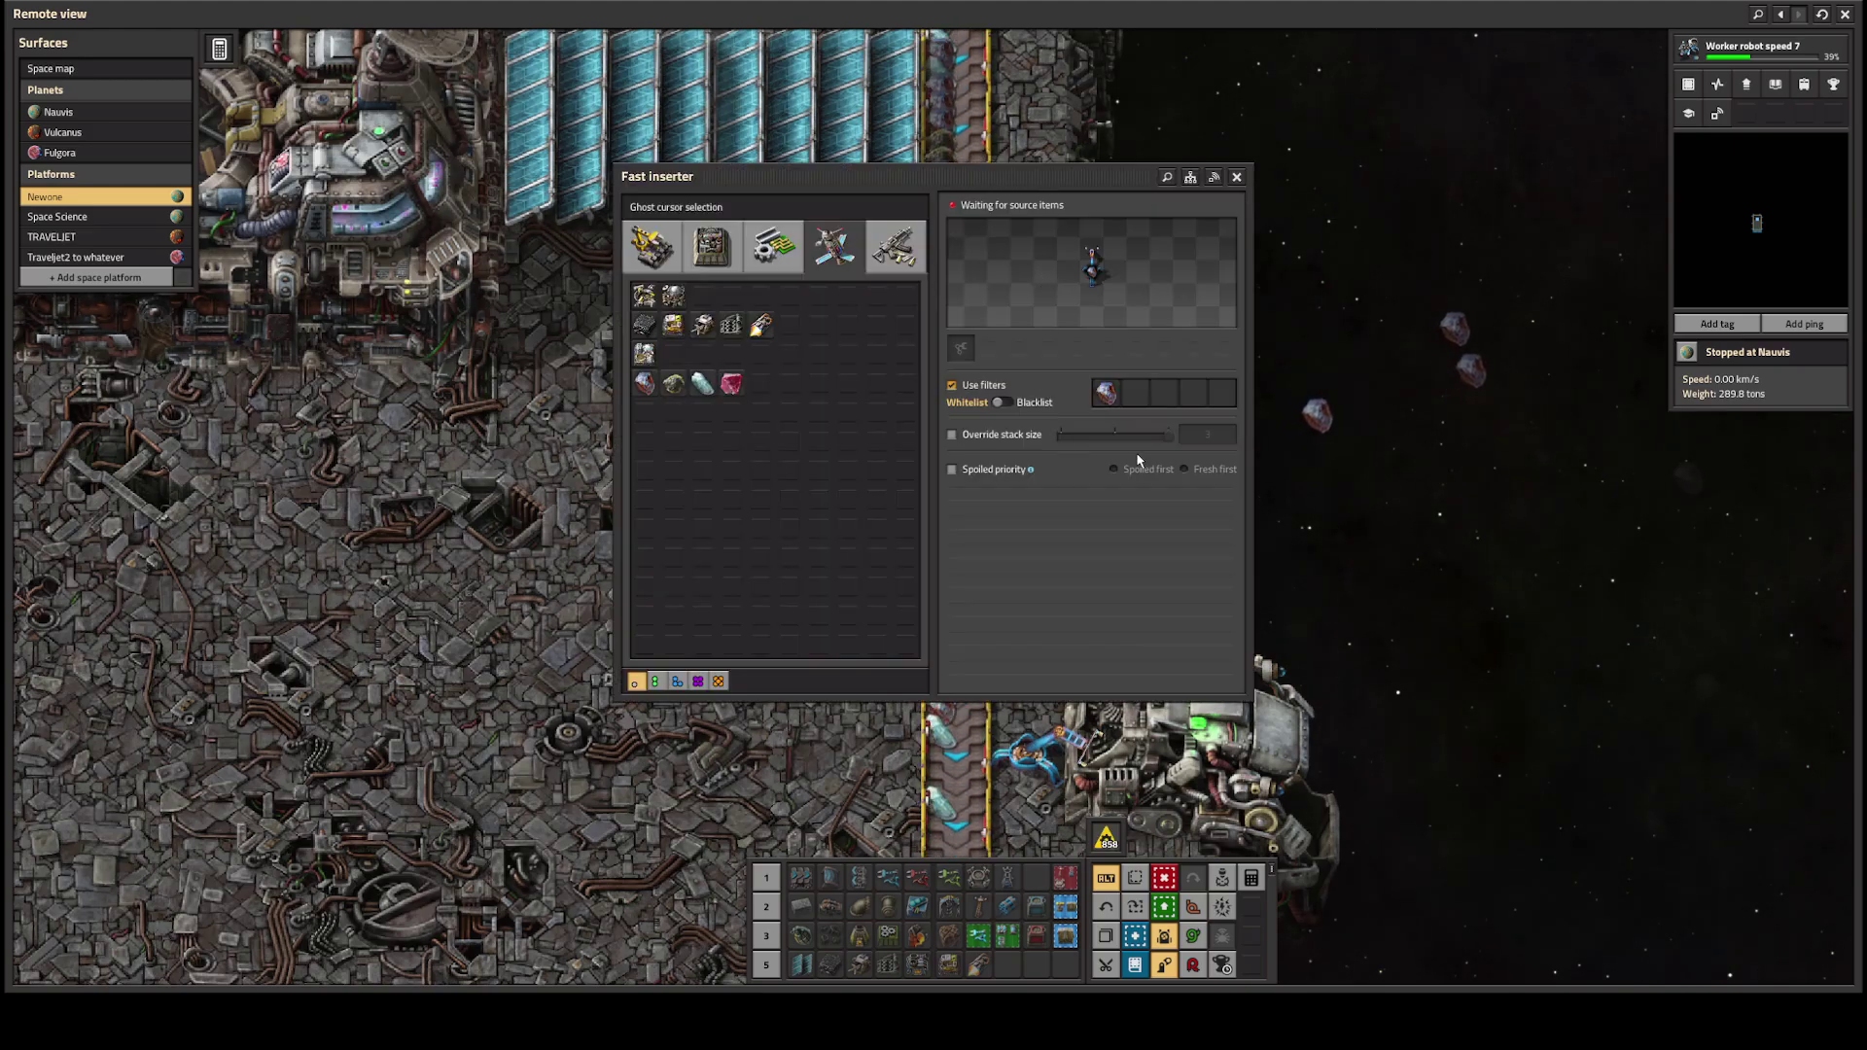
{"action": "left_click", "coordinate": [1105, 391]}
{"action": "left_click", "coordinate": [1151, 601]}
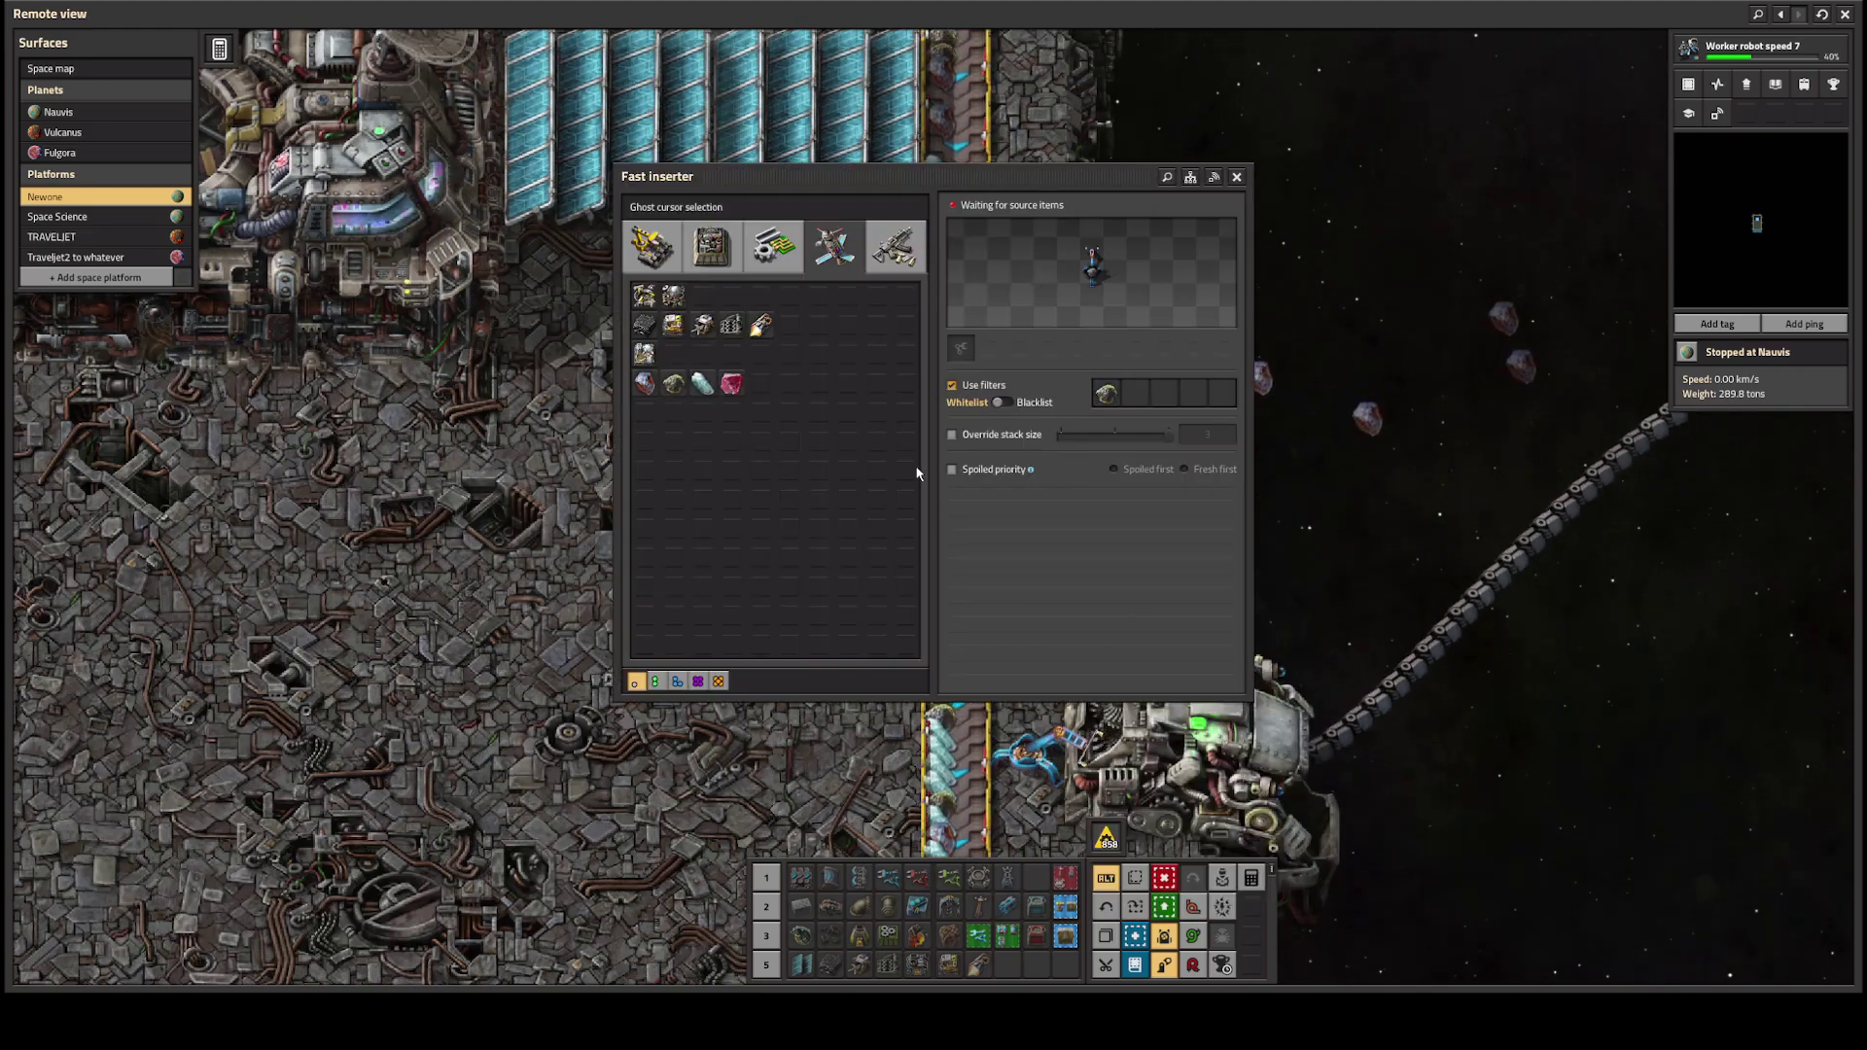
{"action": "key", "text": "e"}
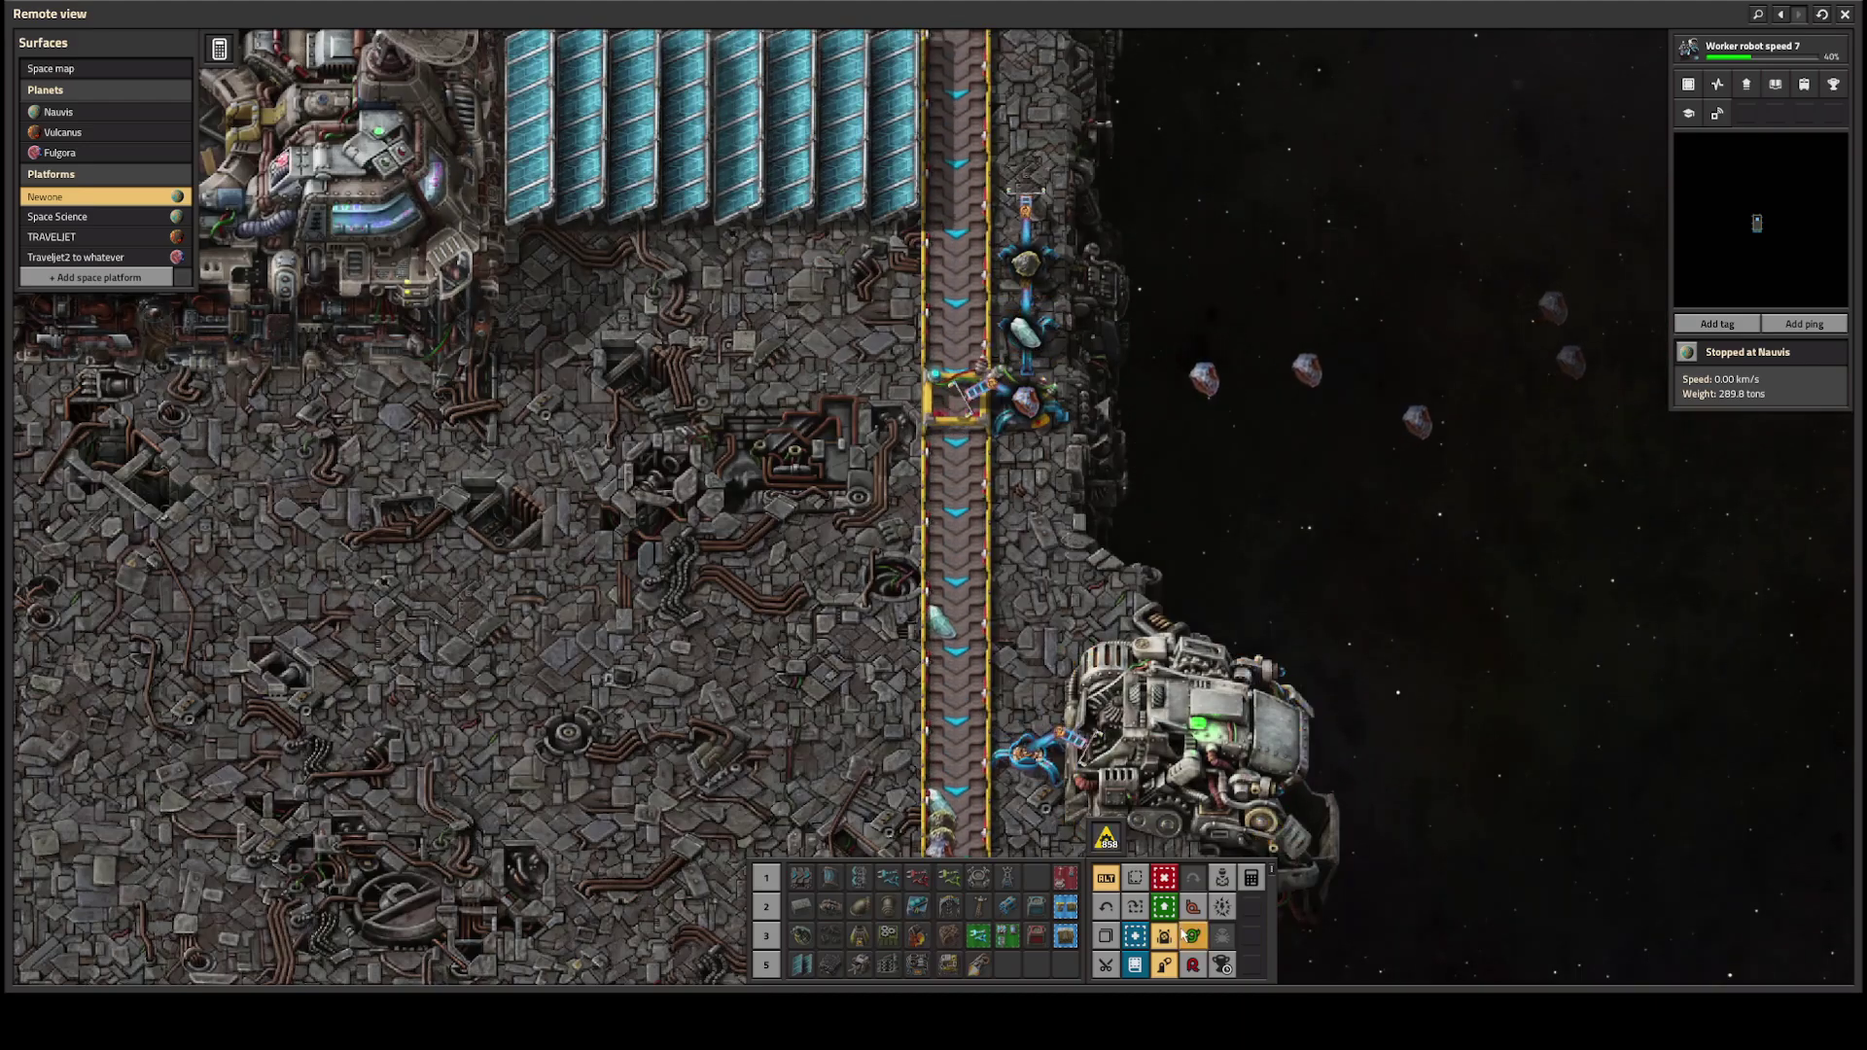
{"action": "mouse_move", "coordinate": [1026, 263]}
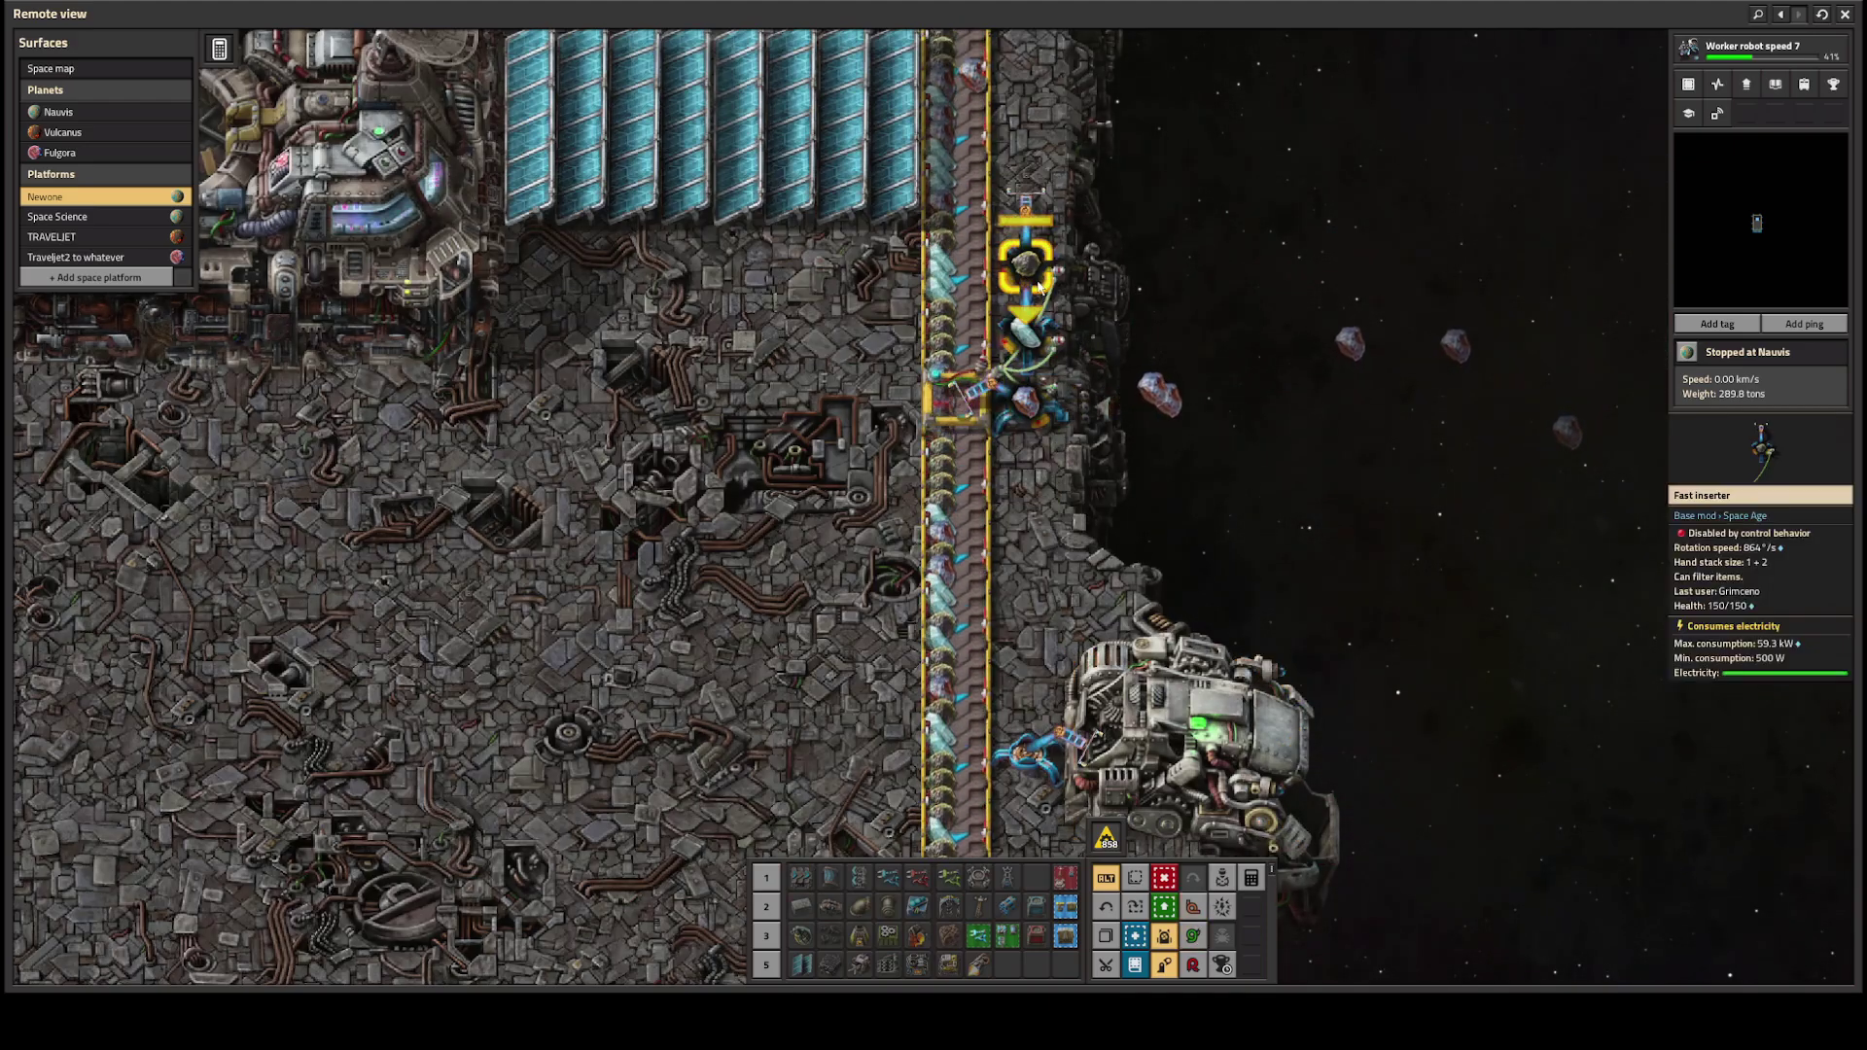
Step: Filter one inserter for ice chunks and give another a chunk-signal enable condition
{"action": "left_click", "coordinate": [1025, 263]}
{"action": "left_click", "coordinate": [1069, 394]}
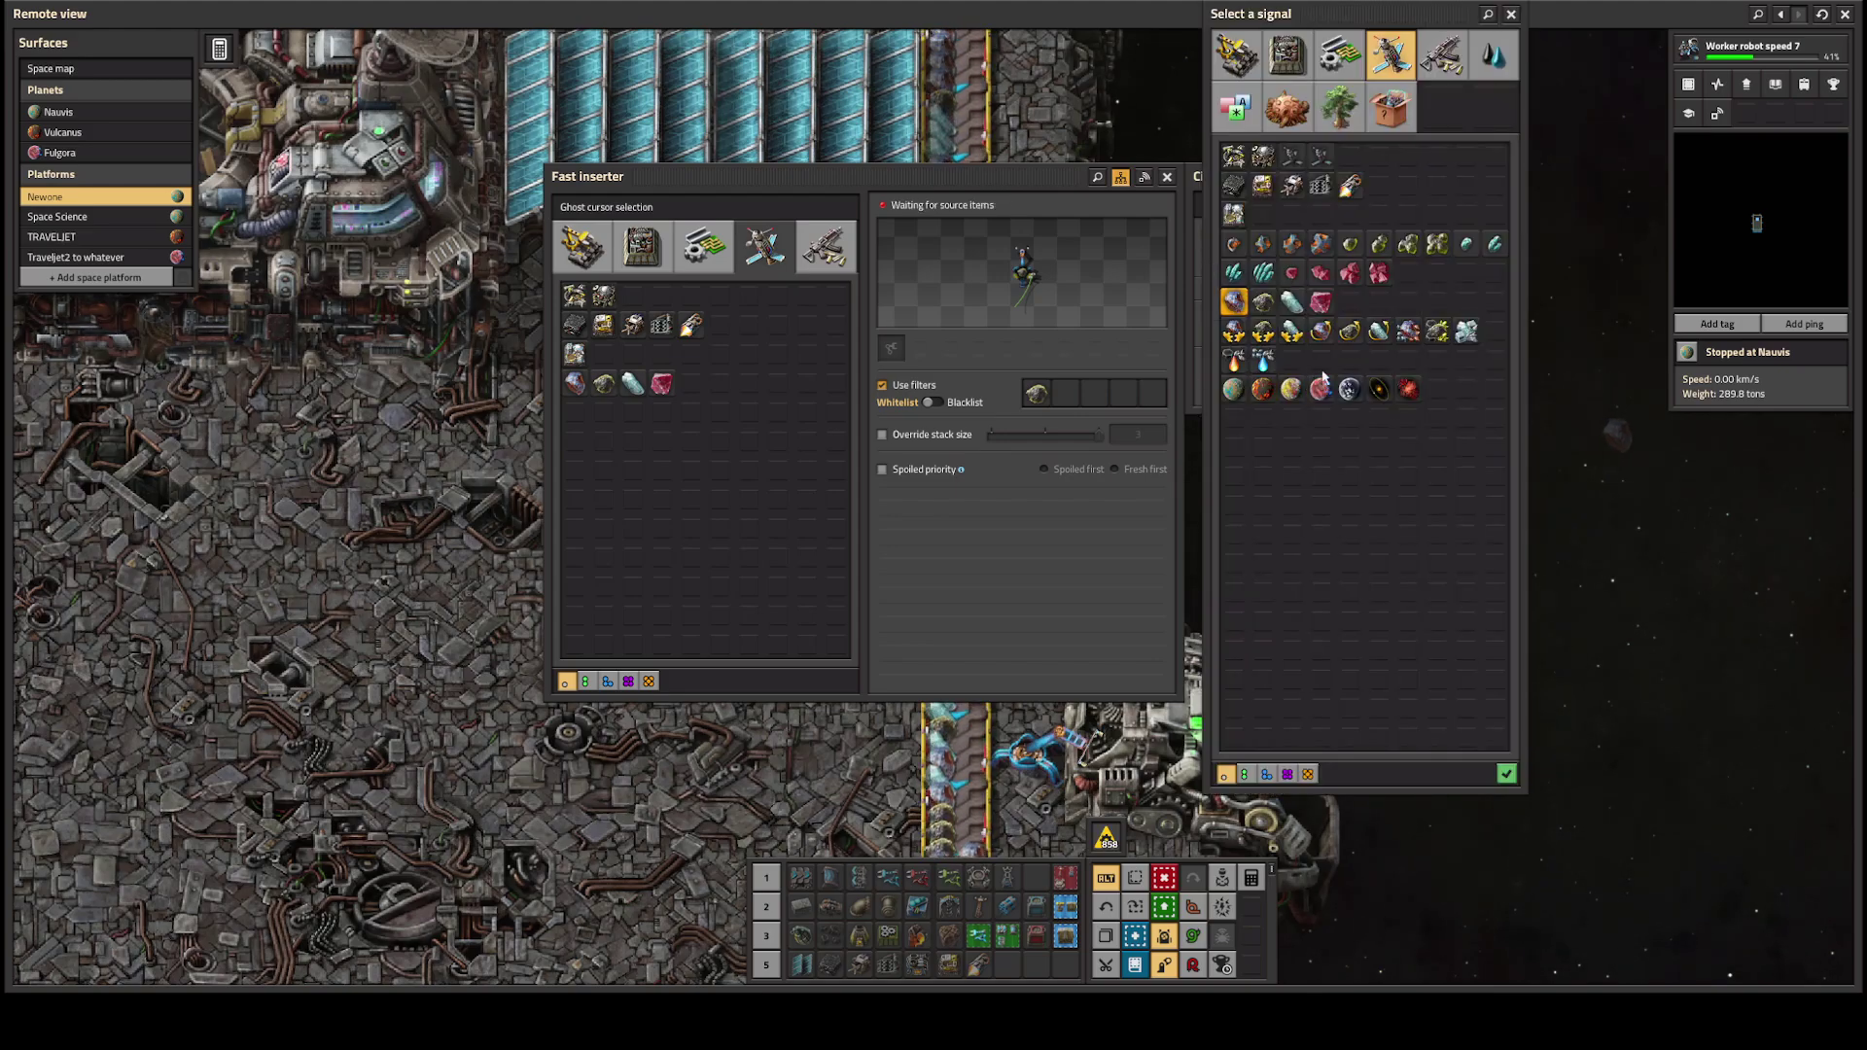
{"action": "left_click", "coordinate": [1262, 302]}
{"action": "key", "text": "e"}
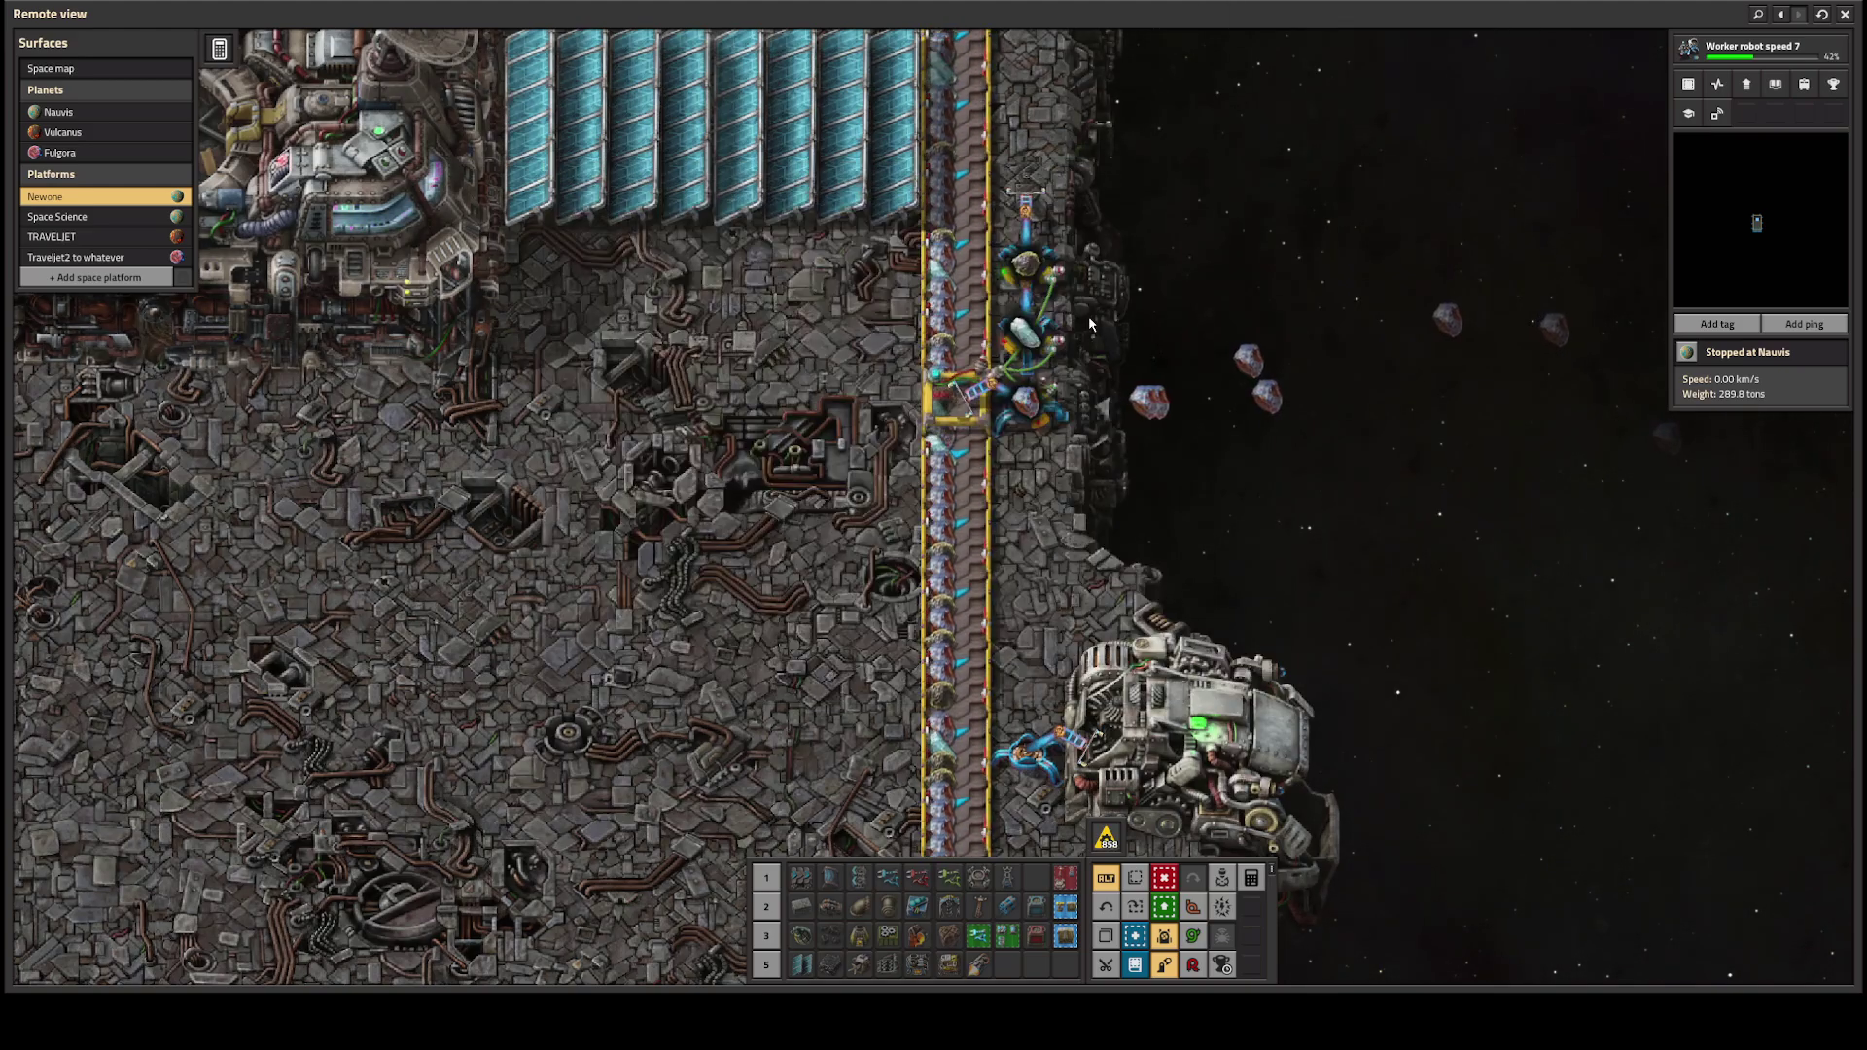
{"action": "left_click", "coordinate": [1021, 314]}
{"action": "left_click", "coordinate": [1218, 259]}
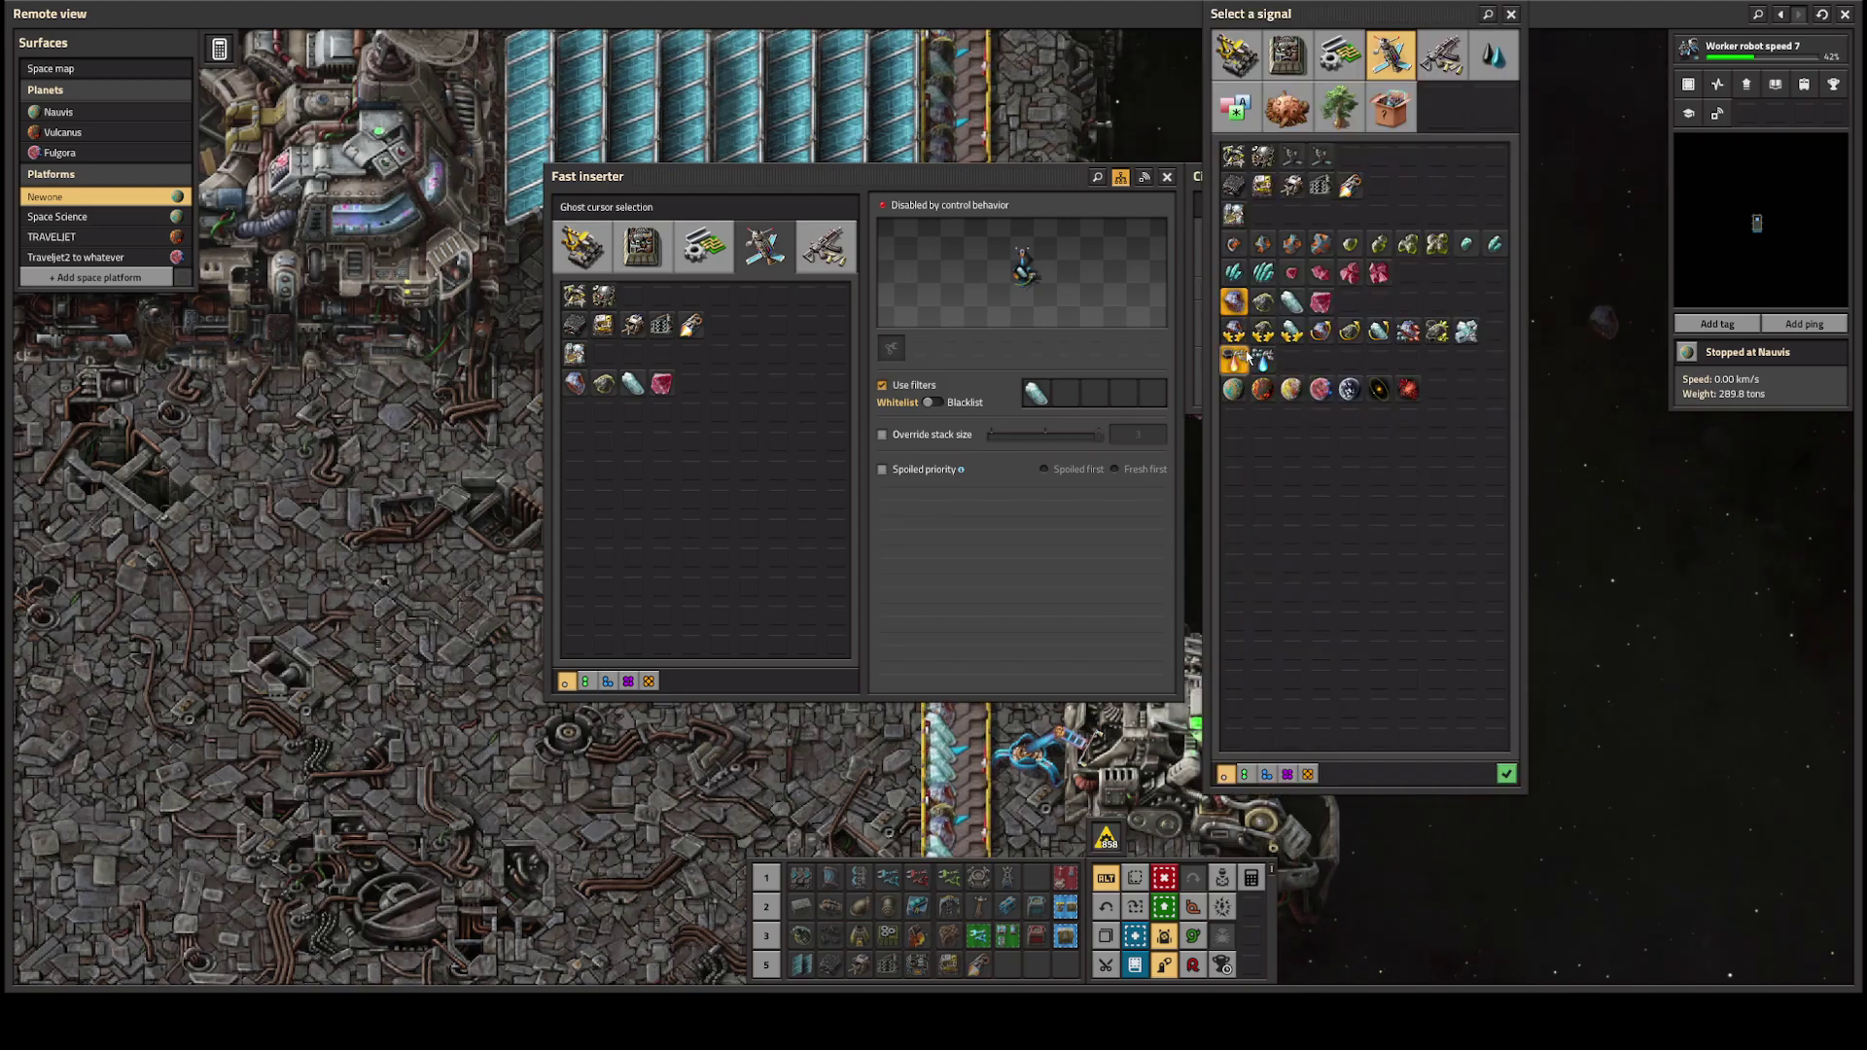
{"action": "left_click", "coordinate": [1320, 301]}
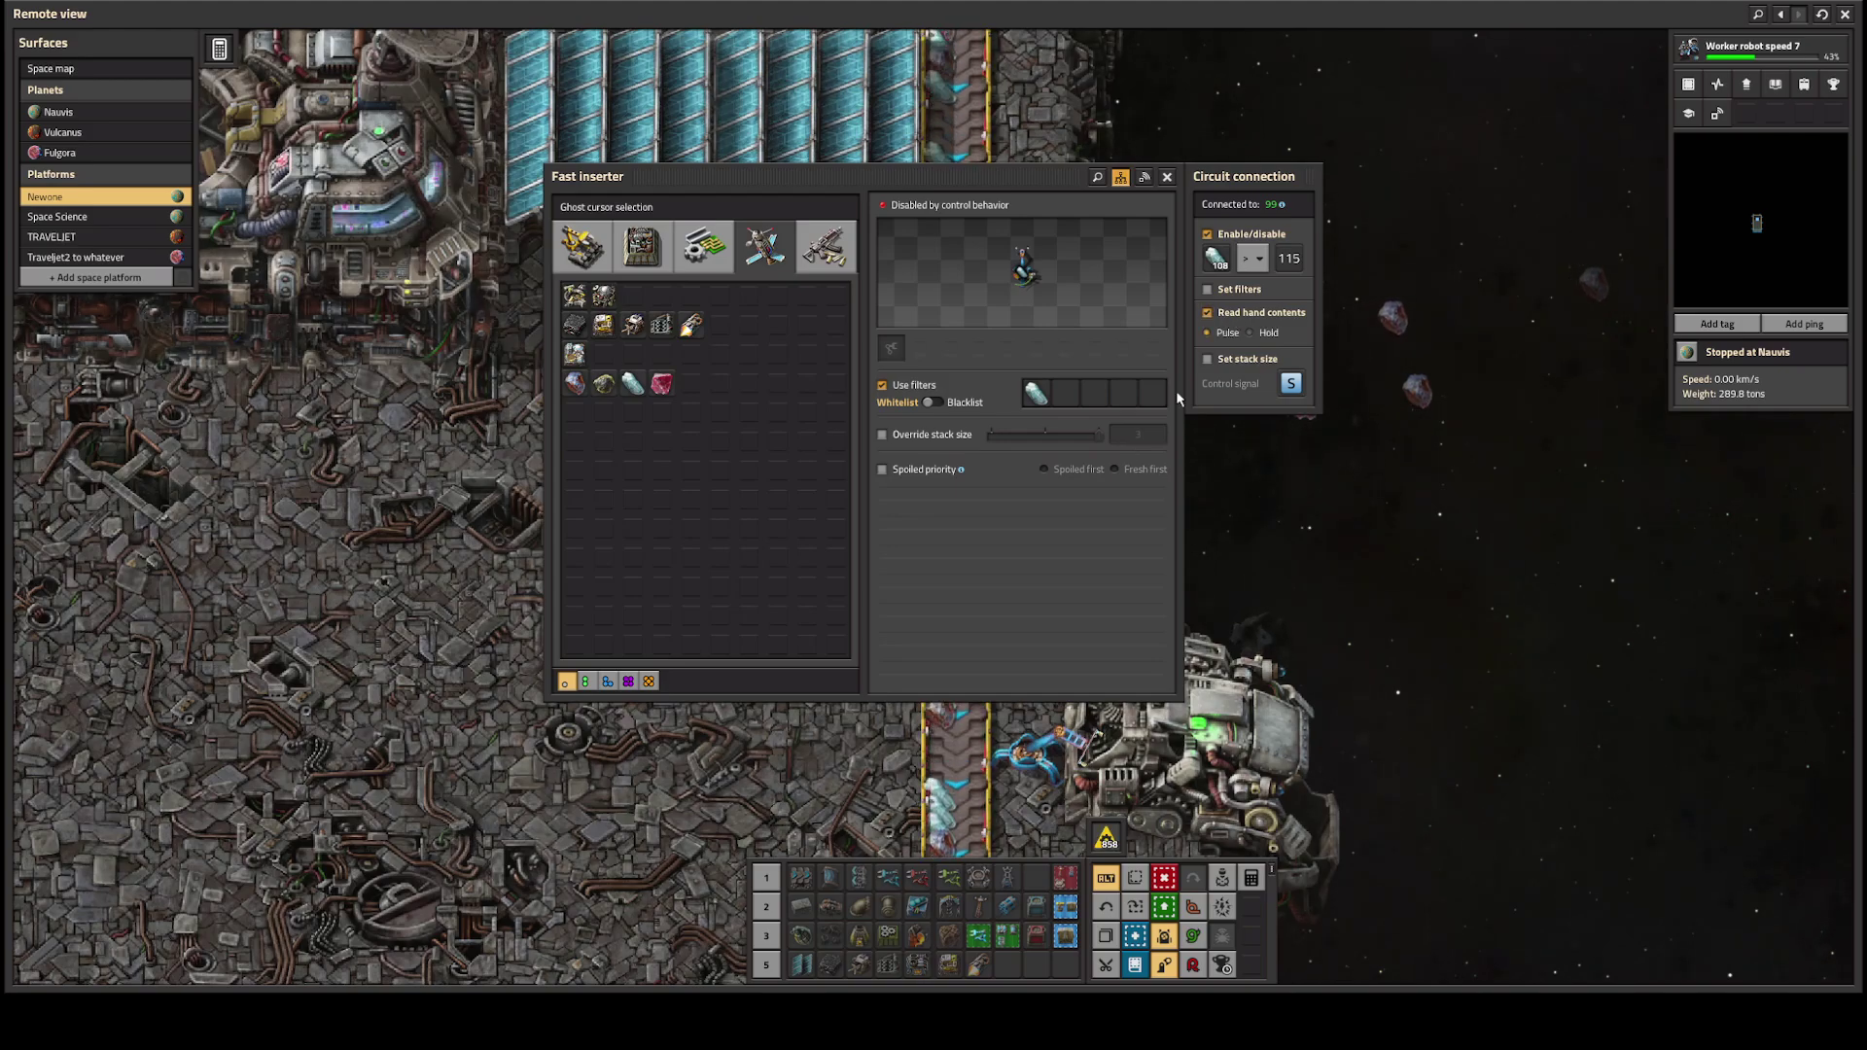
{"action": "key", "text": "e"}
Step: Check each inserter's settings in the cluster, ending with the metallic chunk inserter
{"action": "left_click", "coordinate": [1021, 292]}
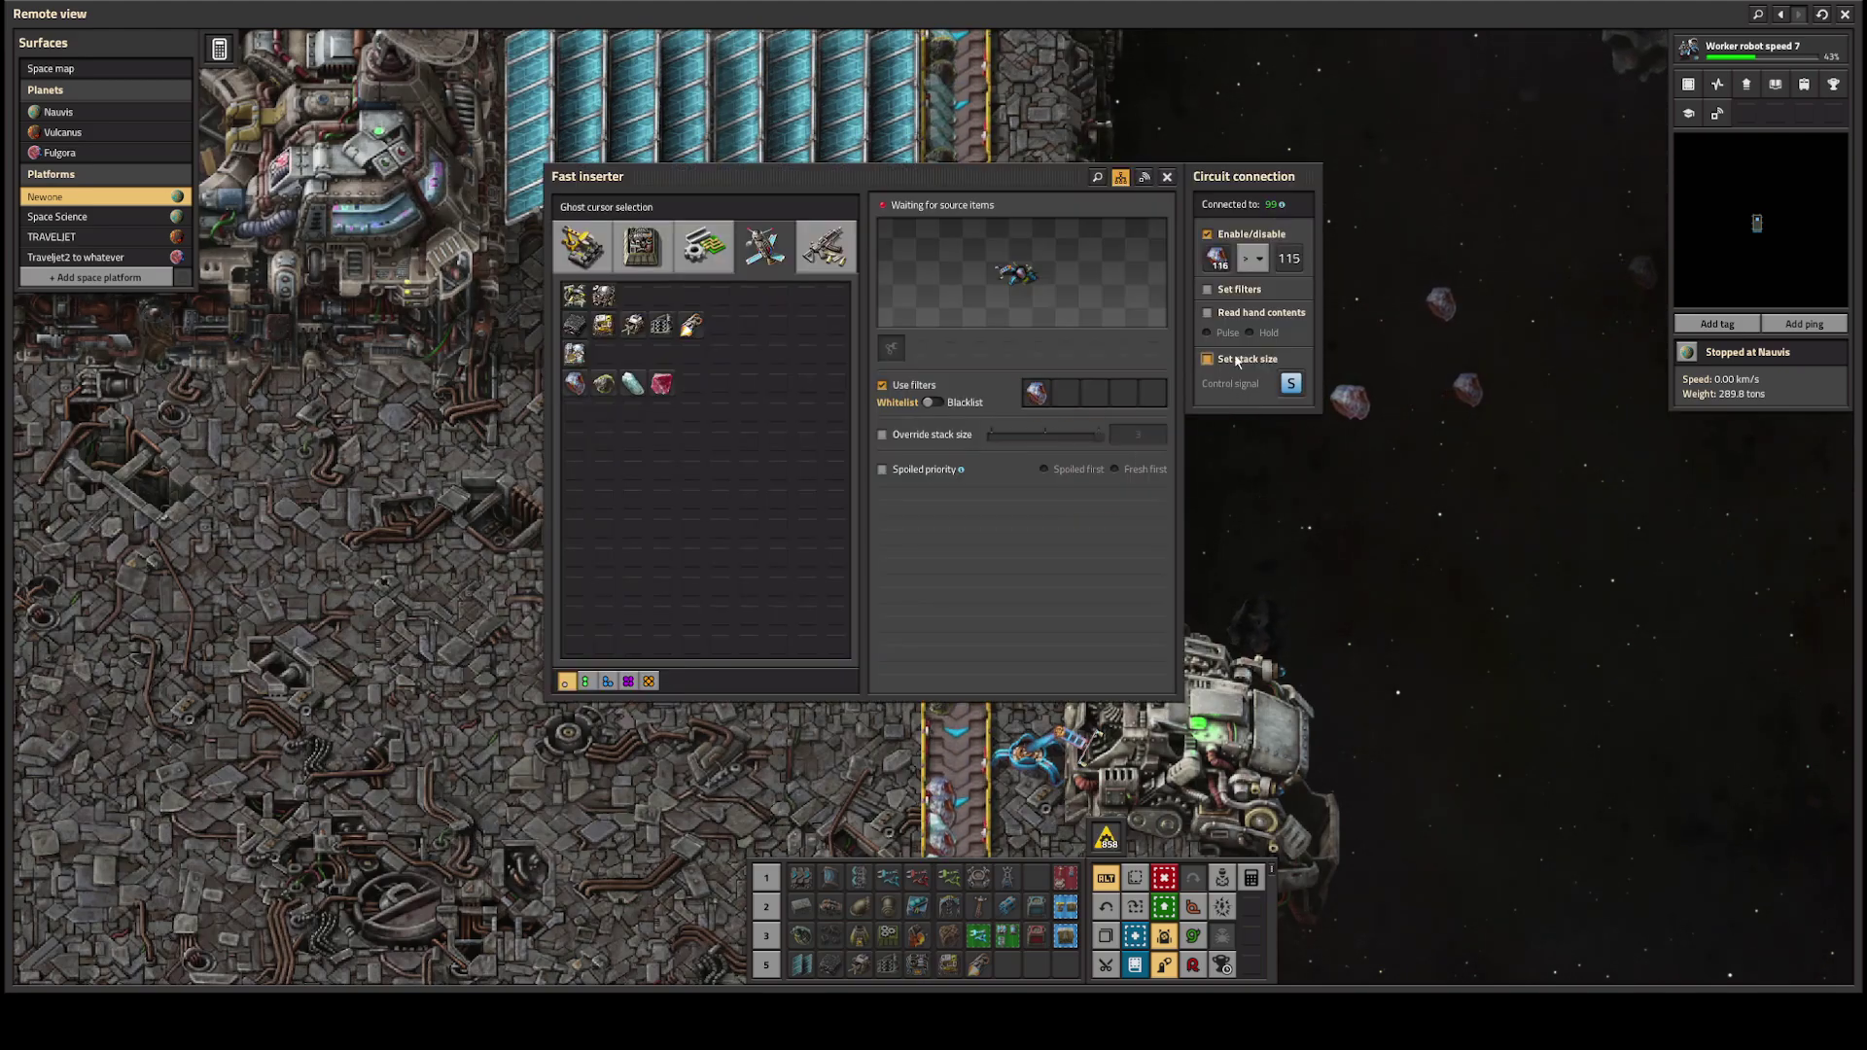
{"action": "key", "text": "e"}
{"action": "left_click", "coordinate": [1091, 333]}
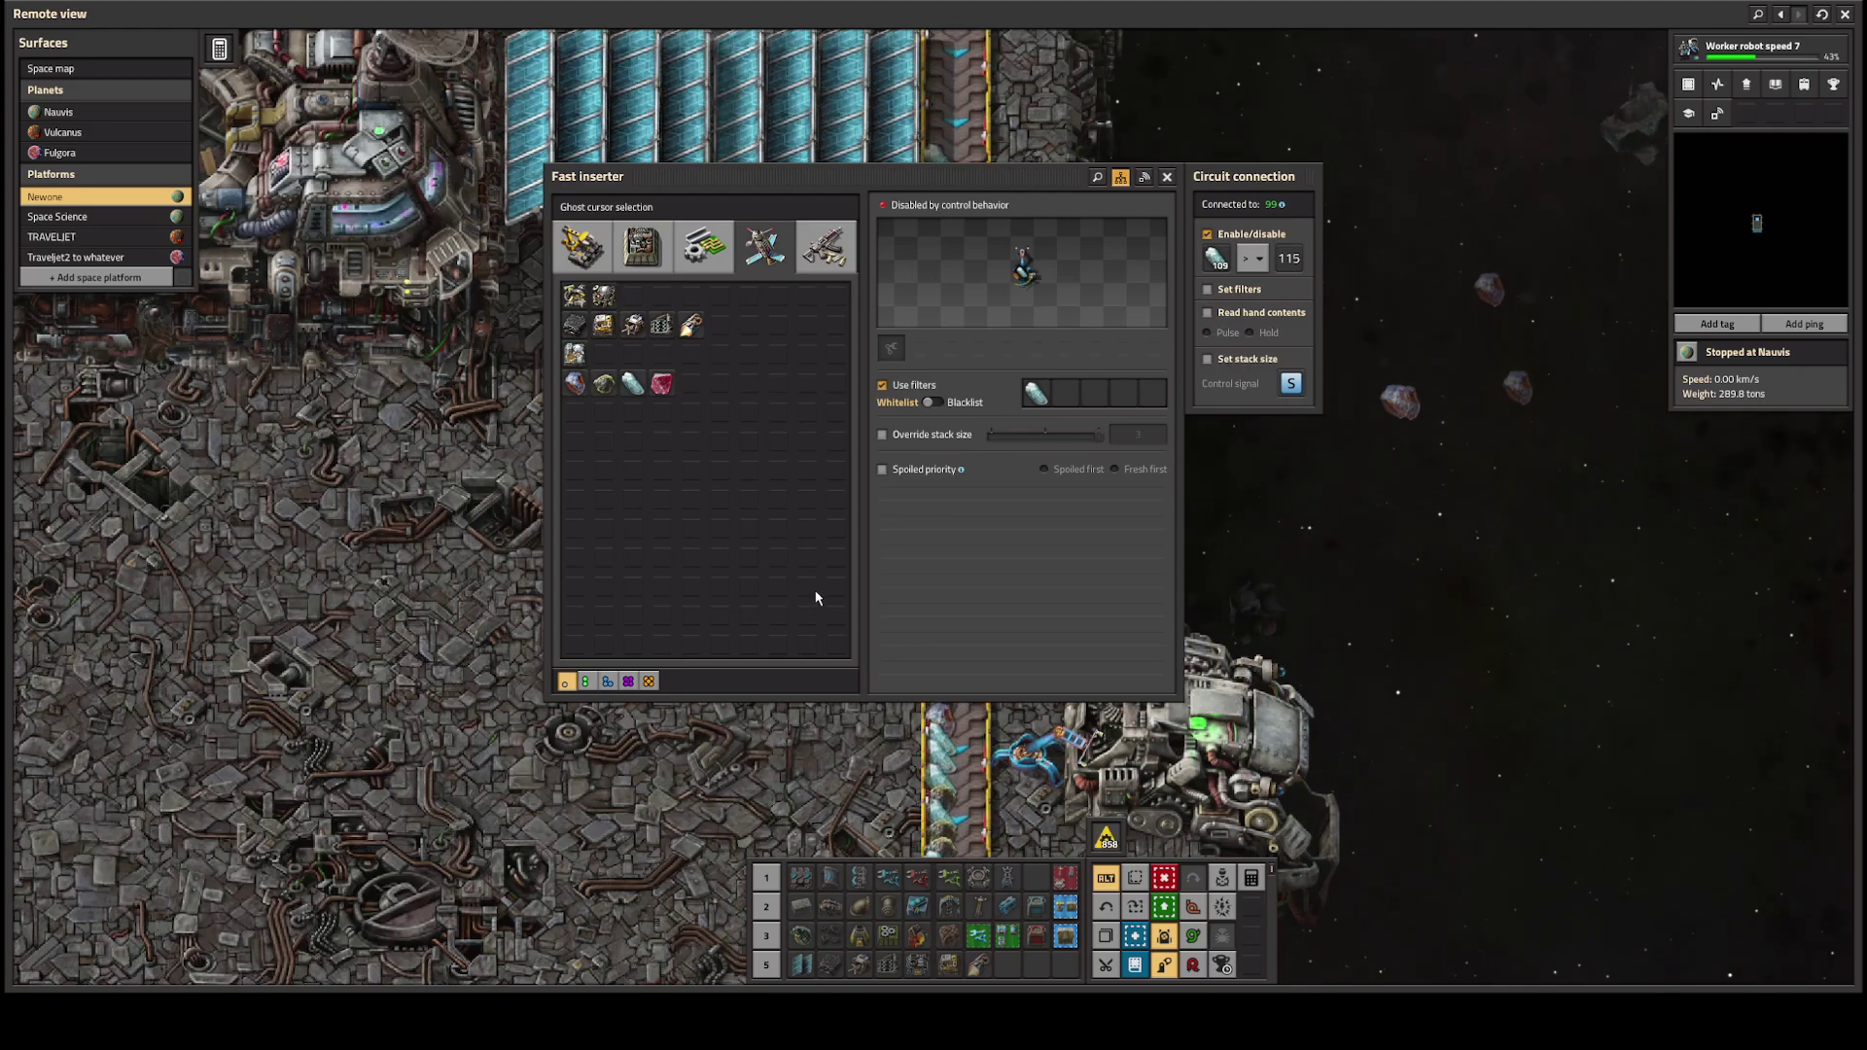
{"action": "key", "text": "e"}
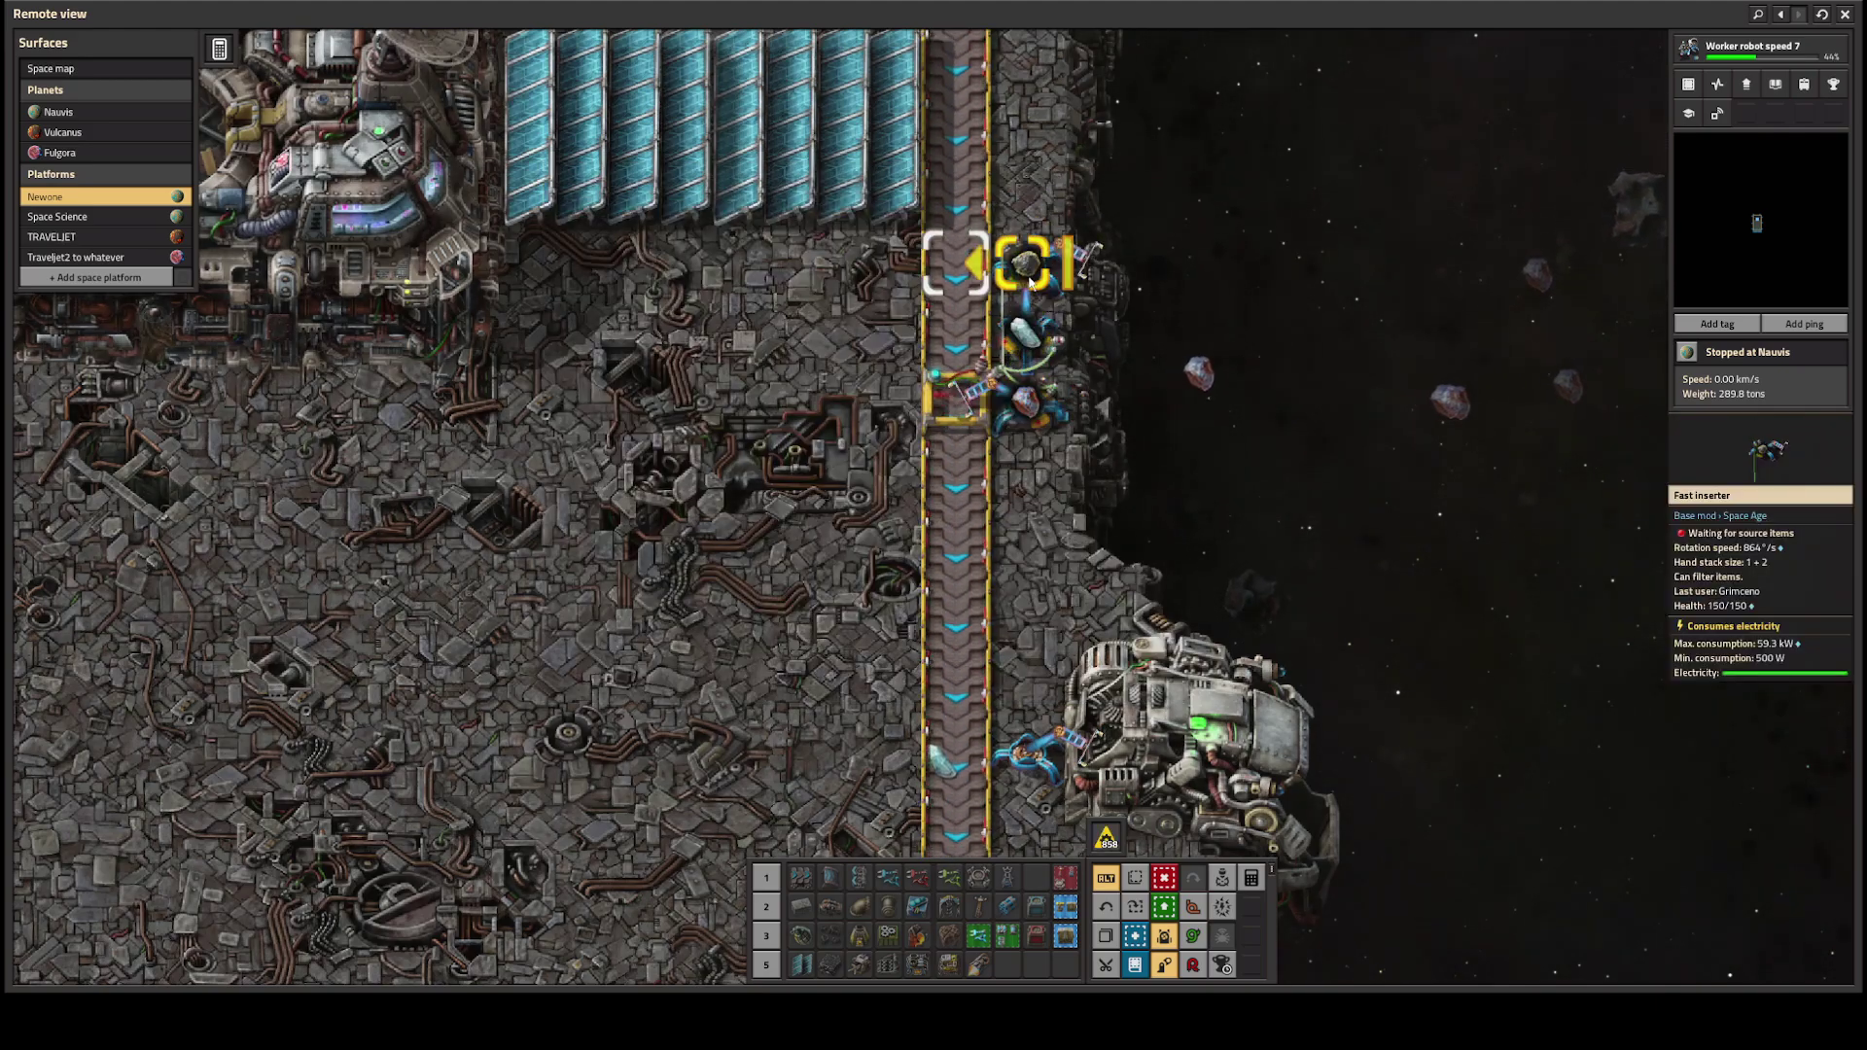
{"action": "left_click", "coordinate": [1029, 336]}
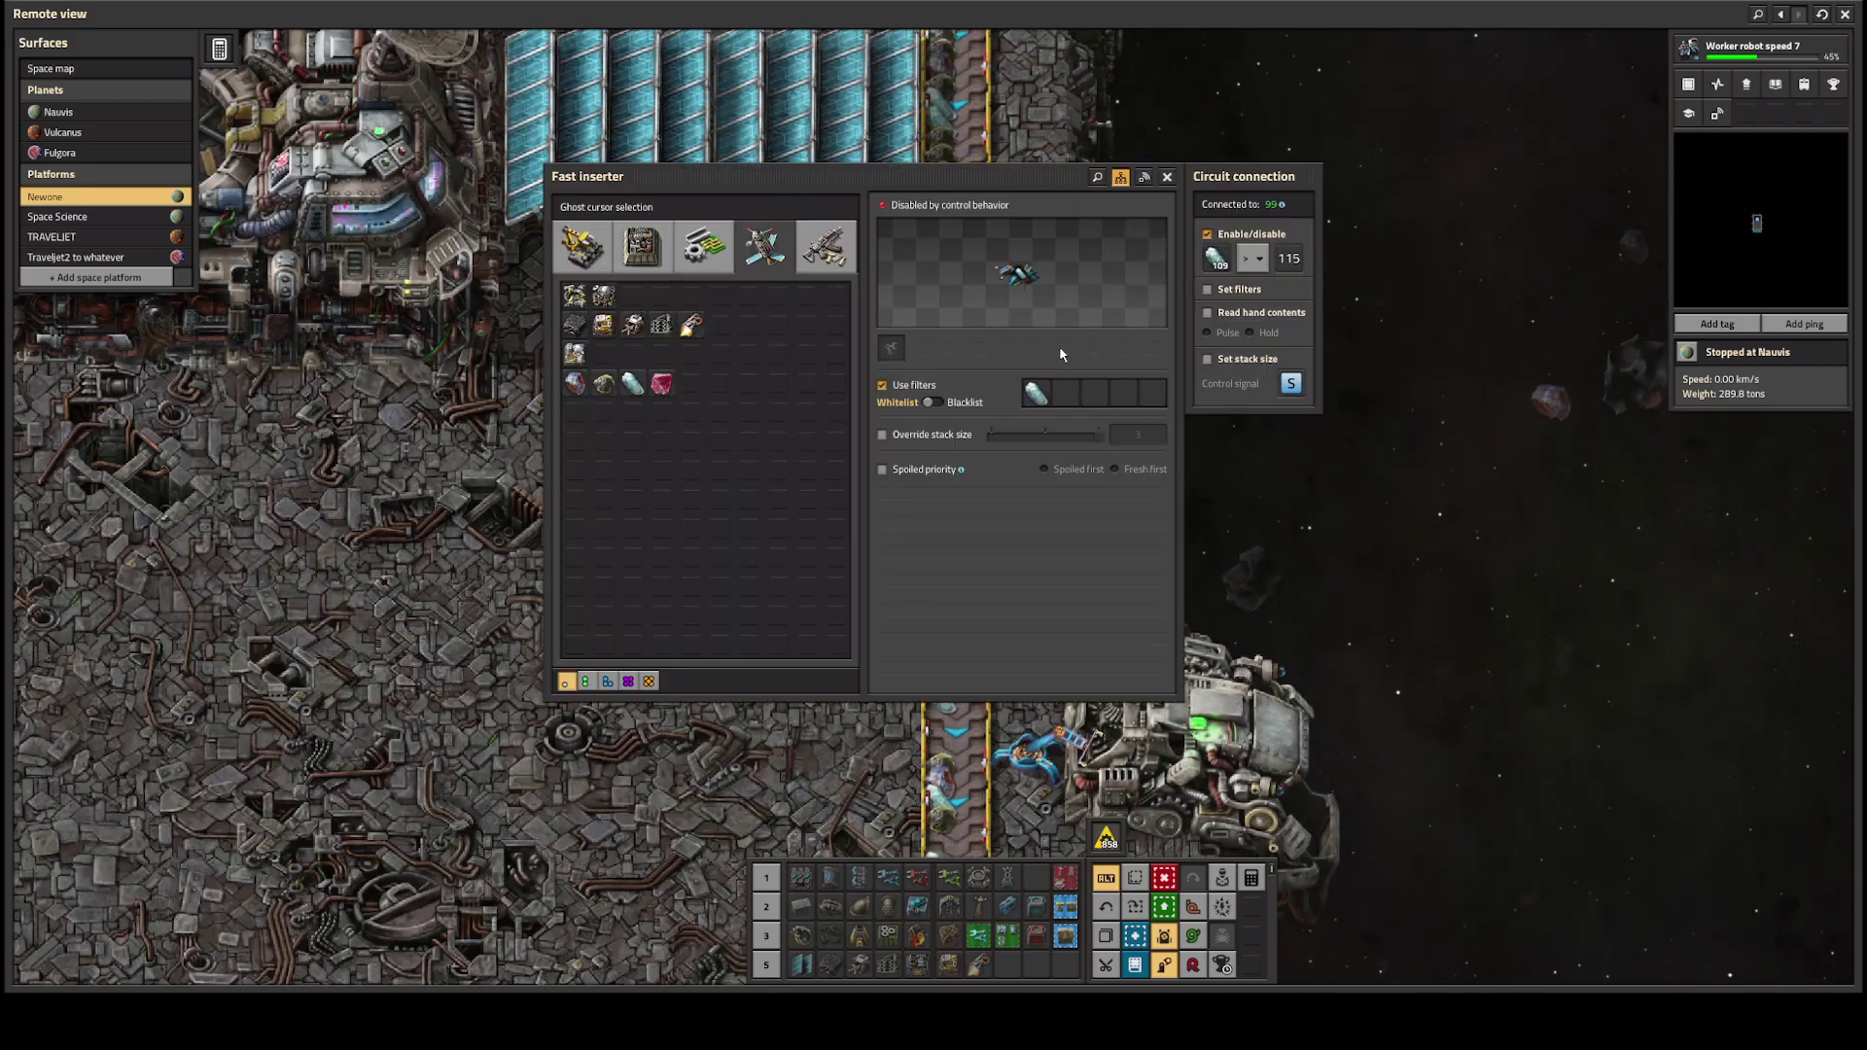
{"action": "key", "text": "e"}
{"action": "left_click", "coordinate": [1035, 274]}
{"action": "key", "text": "e"}
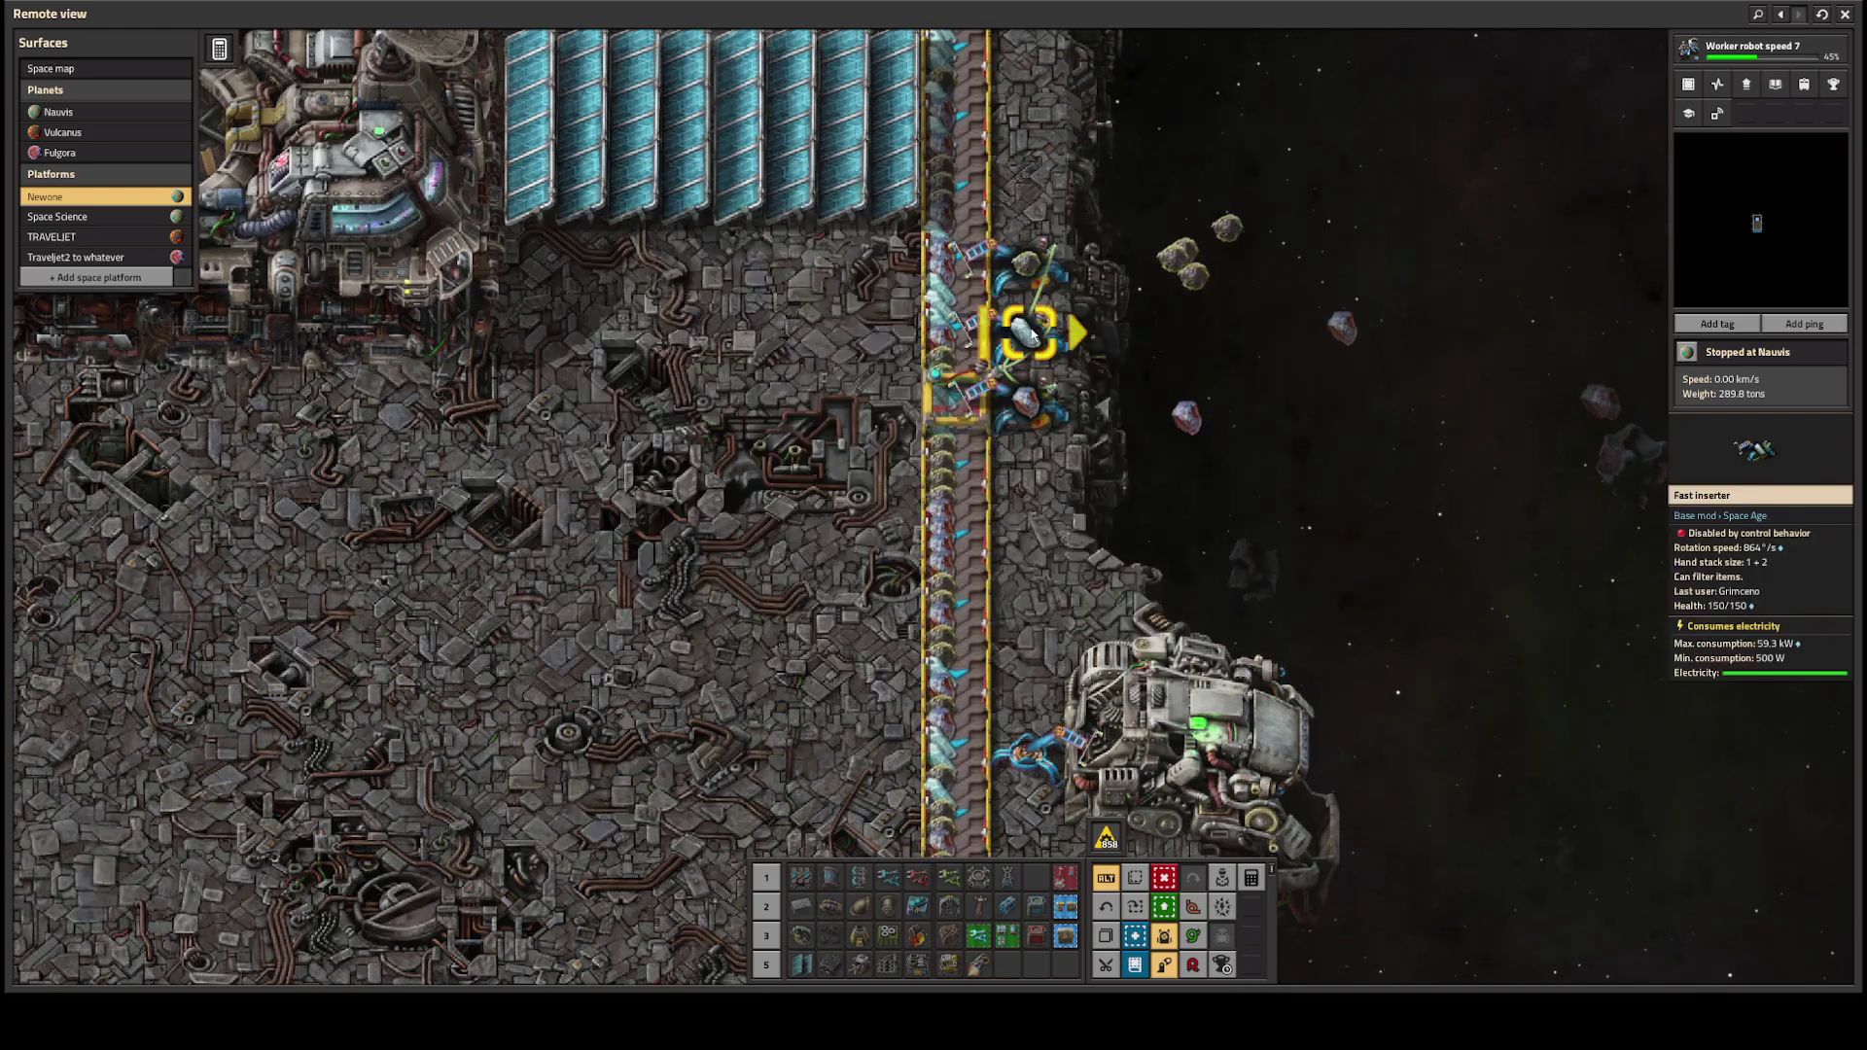
{"action": "left_click", "coordinate": [1034, 292]}
{"action": "key", "text": "e"}
{"action": "left_click", "coordinate": [1034, 314]}
{"action": "key", "text": "e"}
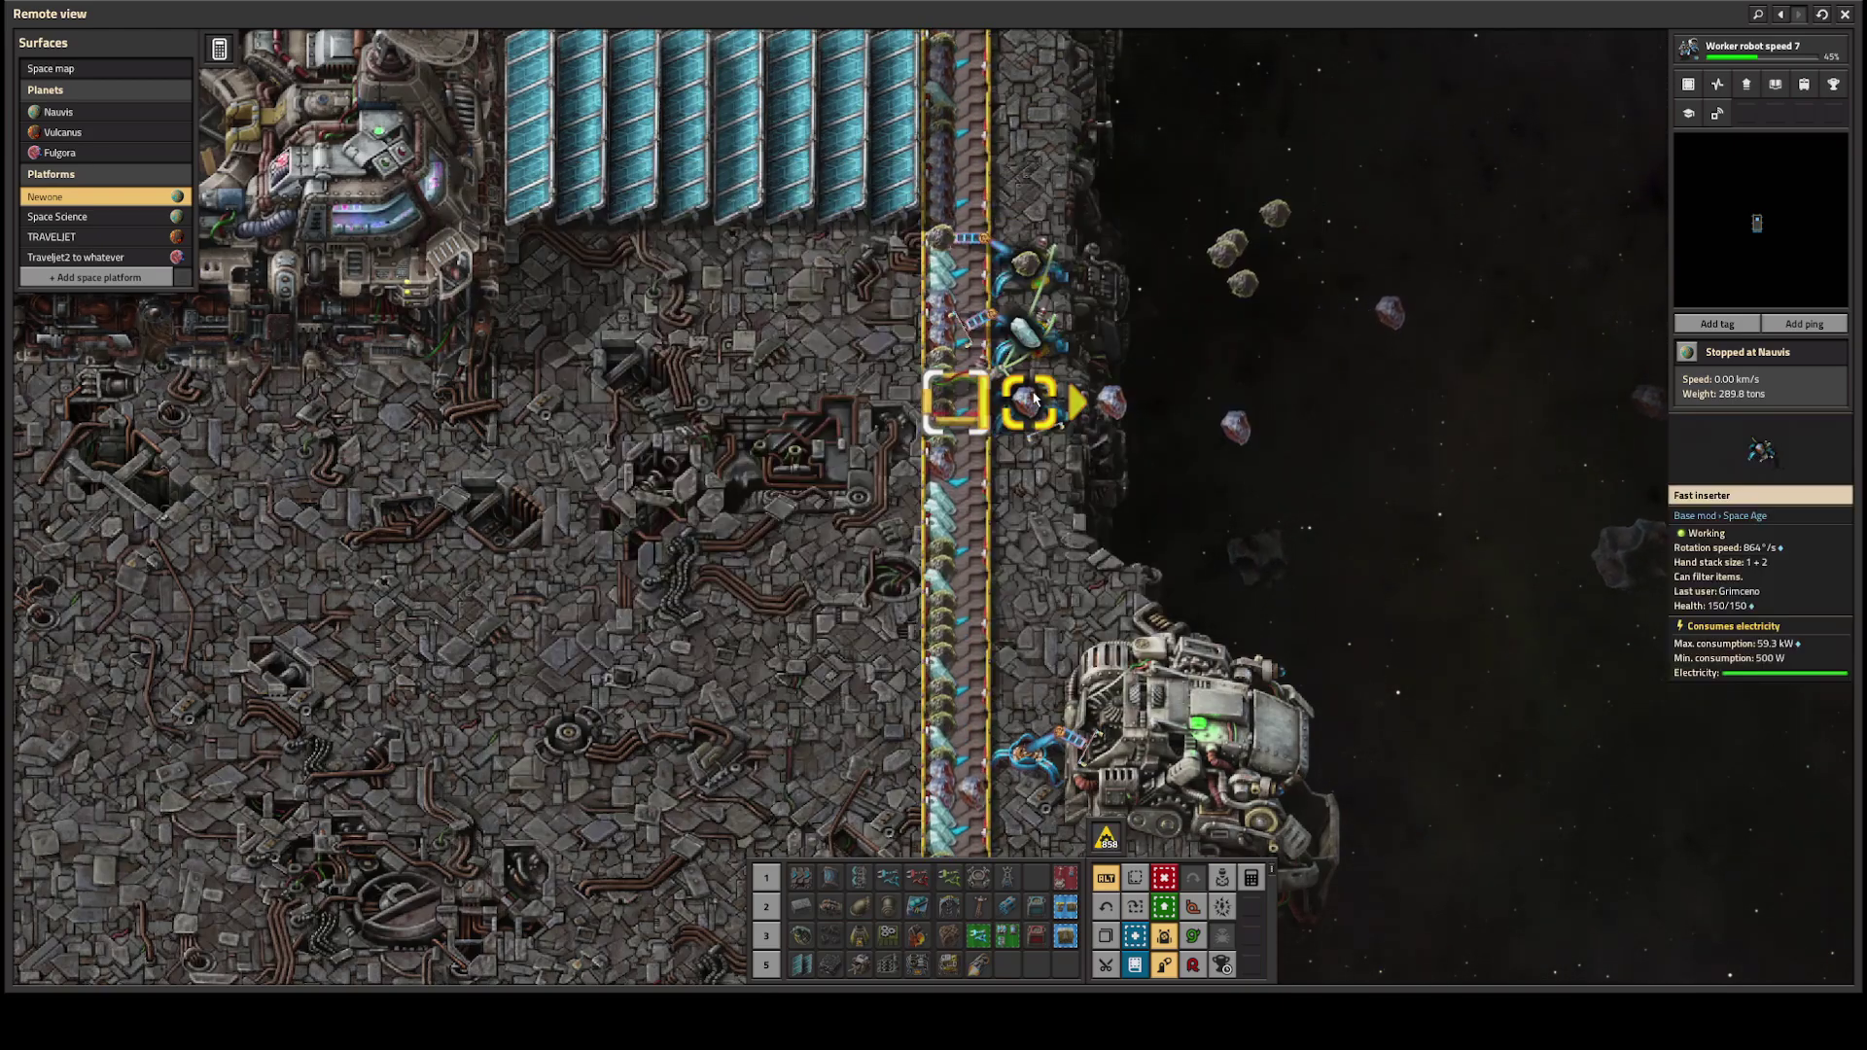
{"action": "scroll", "coordinate": [1068, 402], "scroll_direction": "down", "scroll_amount": 3}
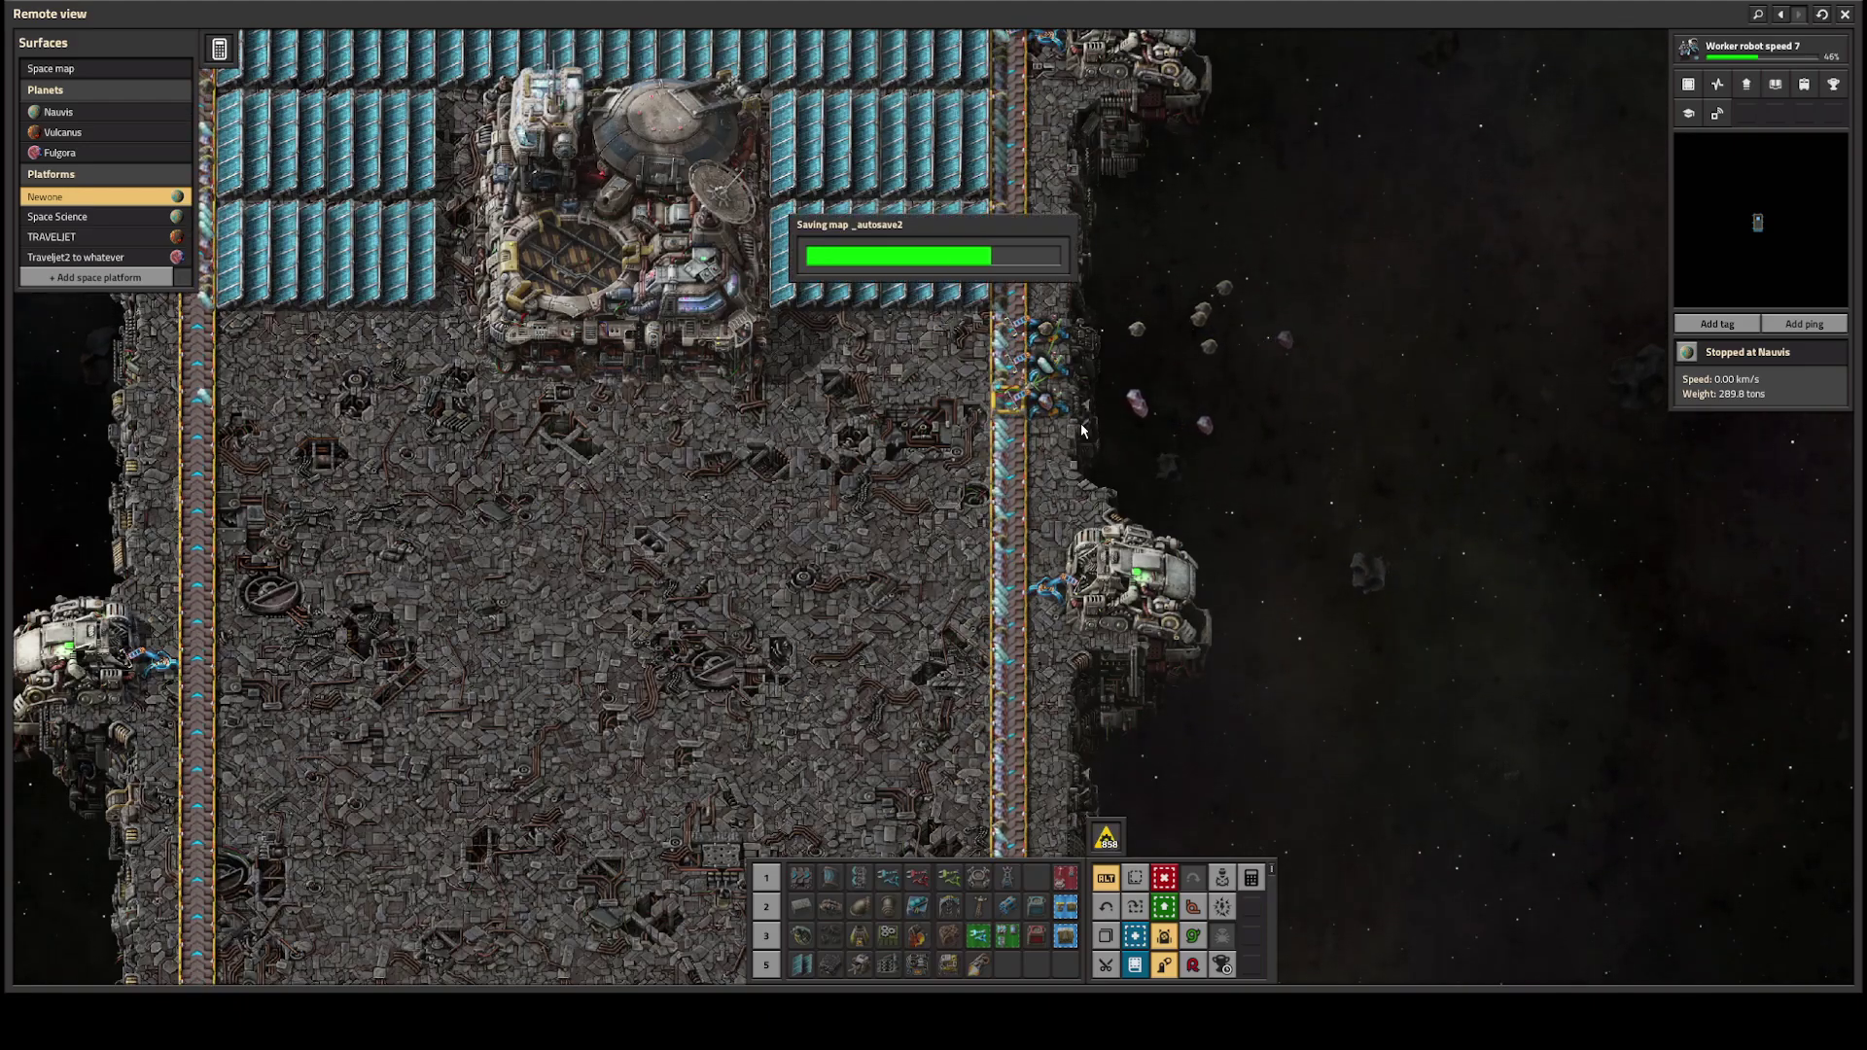
{"action": "scroll", "coordinate": [1079, 440], "scroll_direction": "up", "scroll_amount": 2}
{"action": "scroll", "coordinate": [1147, 436], "scroll_direction": "down", "scroll_amount": 1}
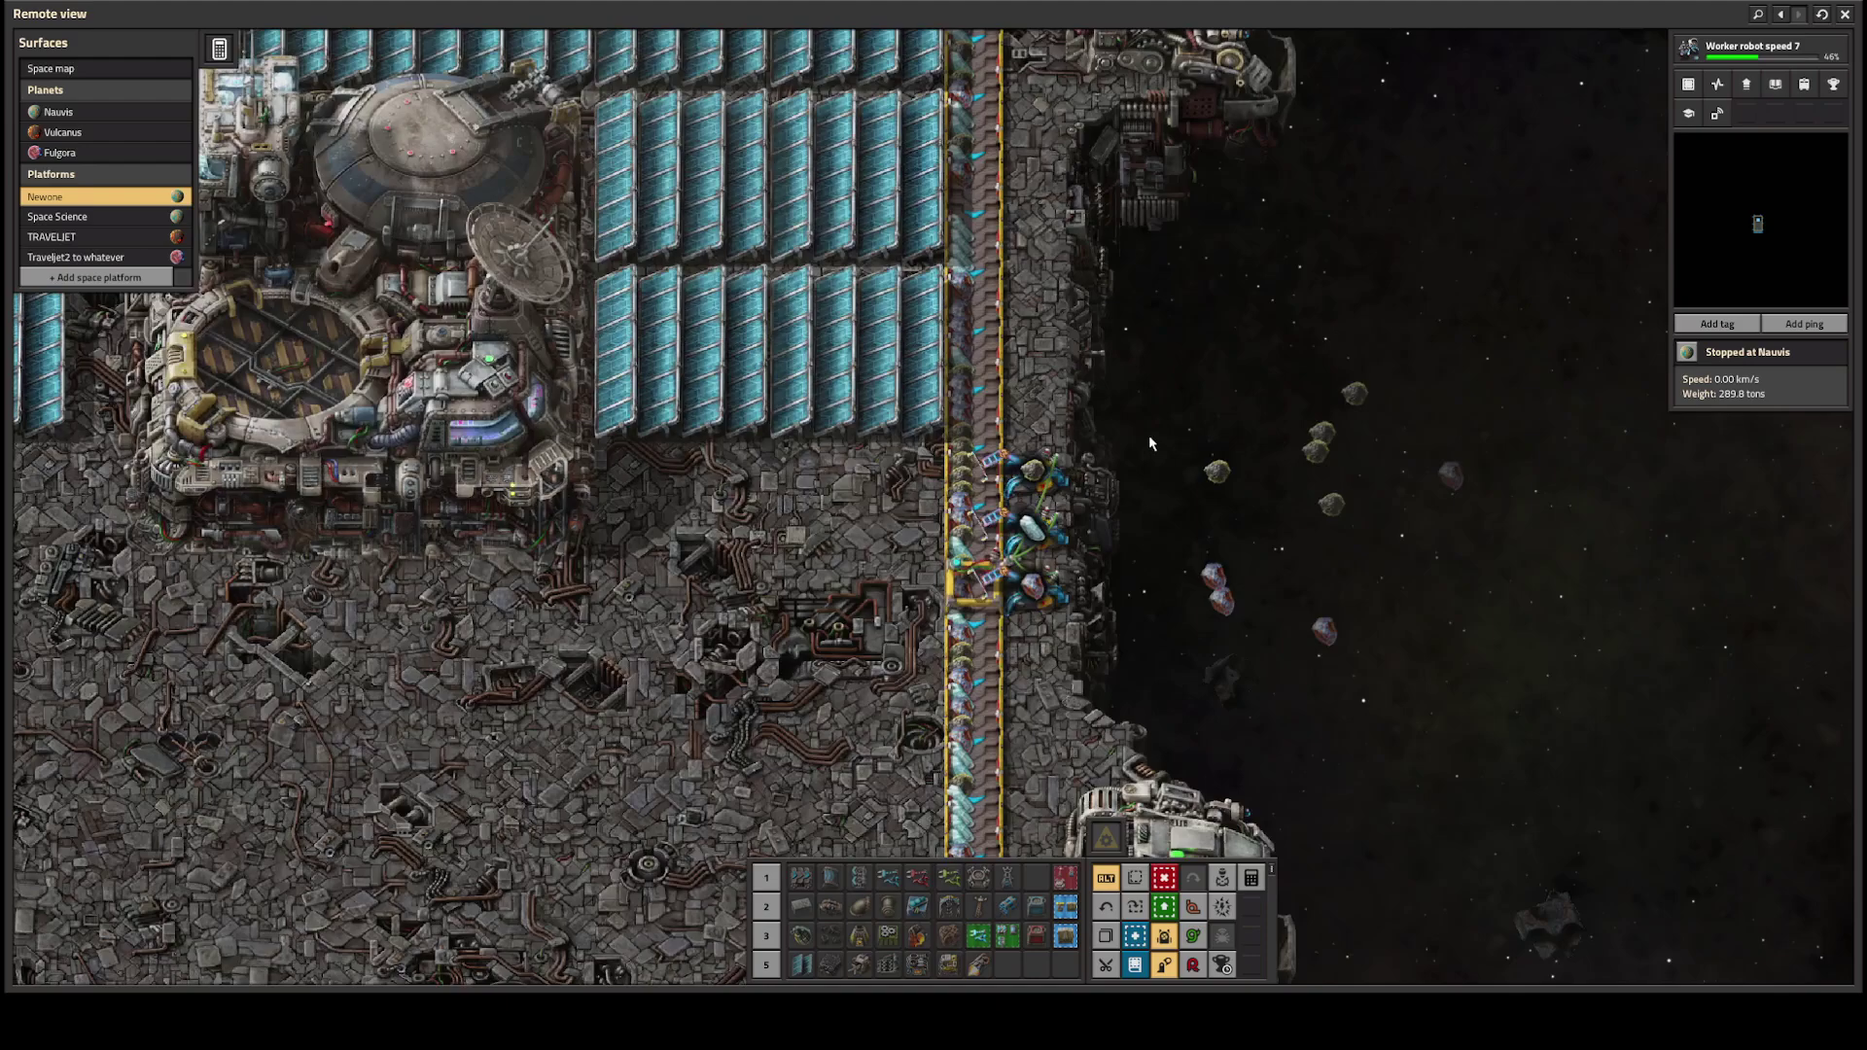
{"action": "scroll", "coordinate": [1148, 435], "scroll_direction": "down", "scroll_amount": 1}
{"action": "scroll", "coordinate": [1147, 436], "scroll_direction": "down", "scroll_amount": 1}
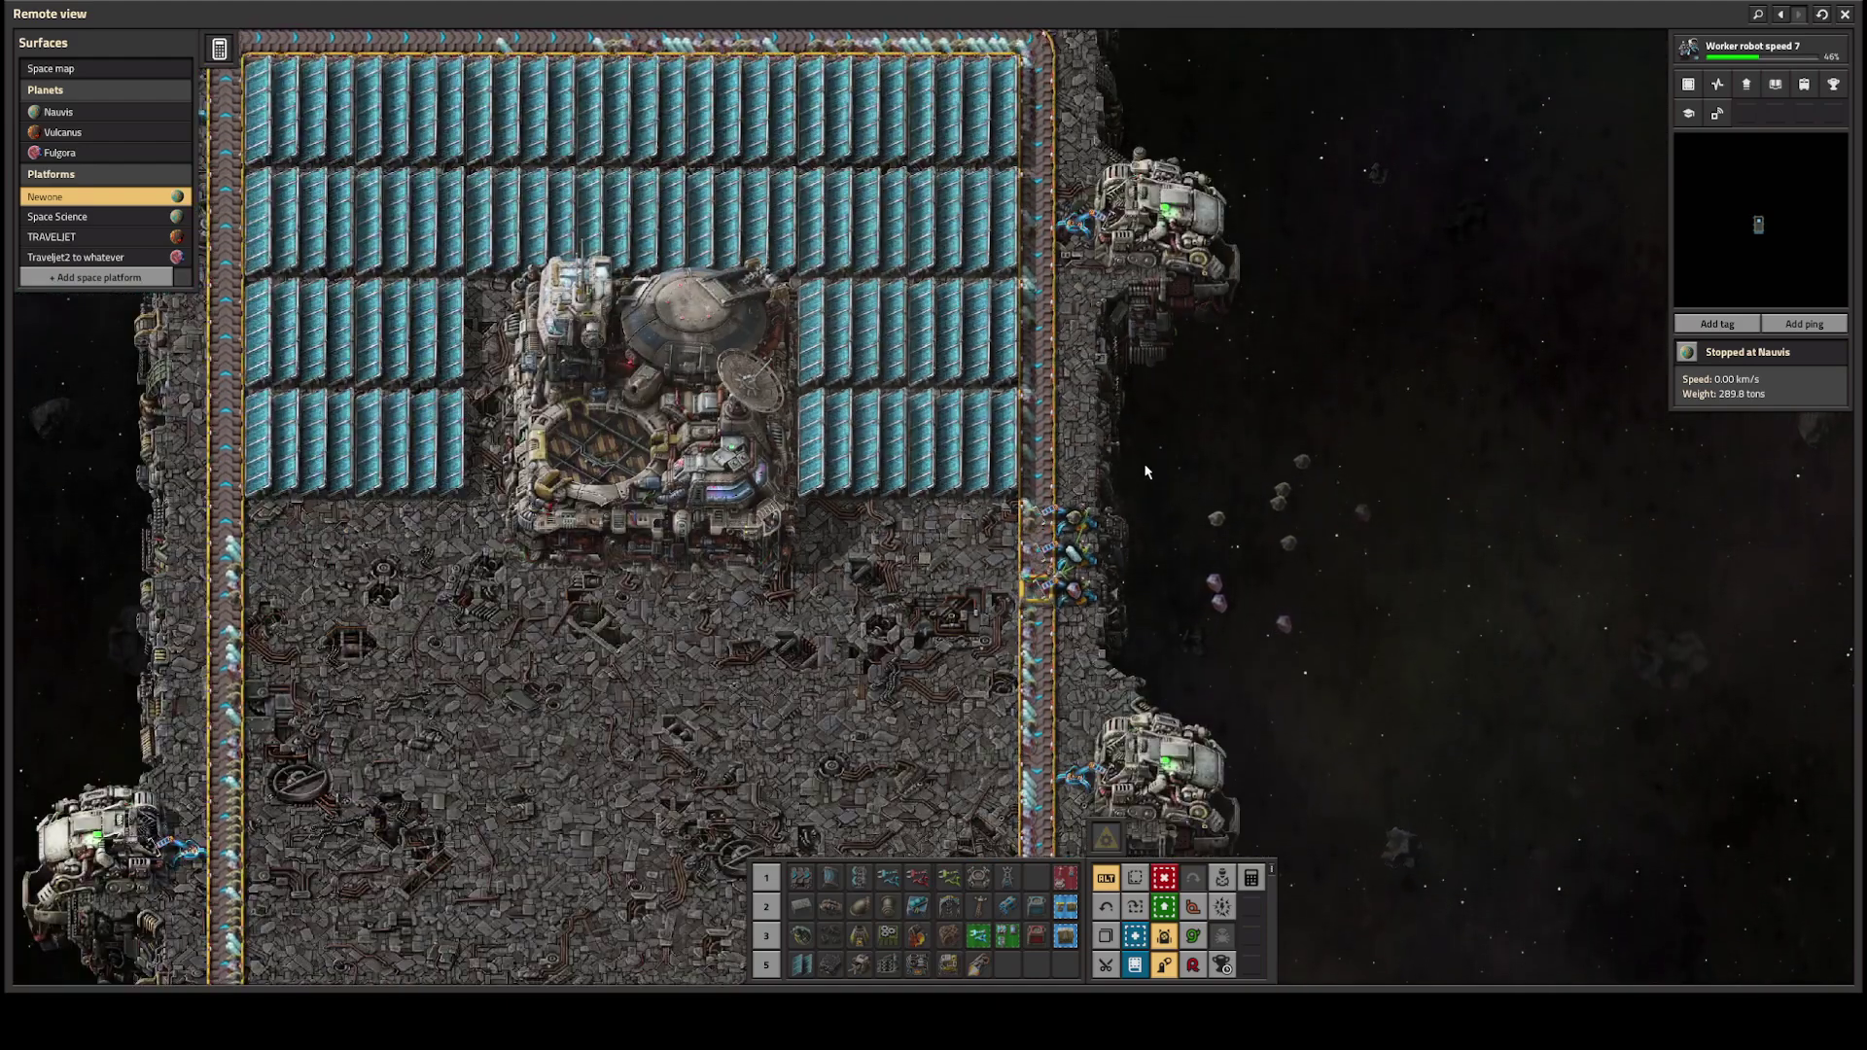
Step: Pan down and back up to view the whole platform with its solar panels and hub
{"action": "key", "text": "s"}
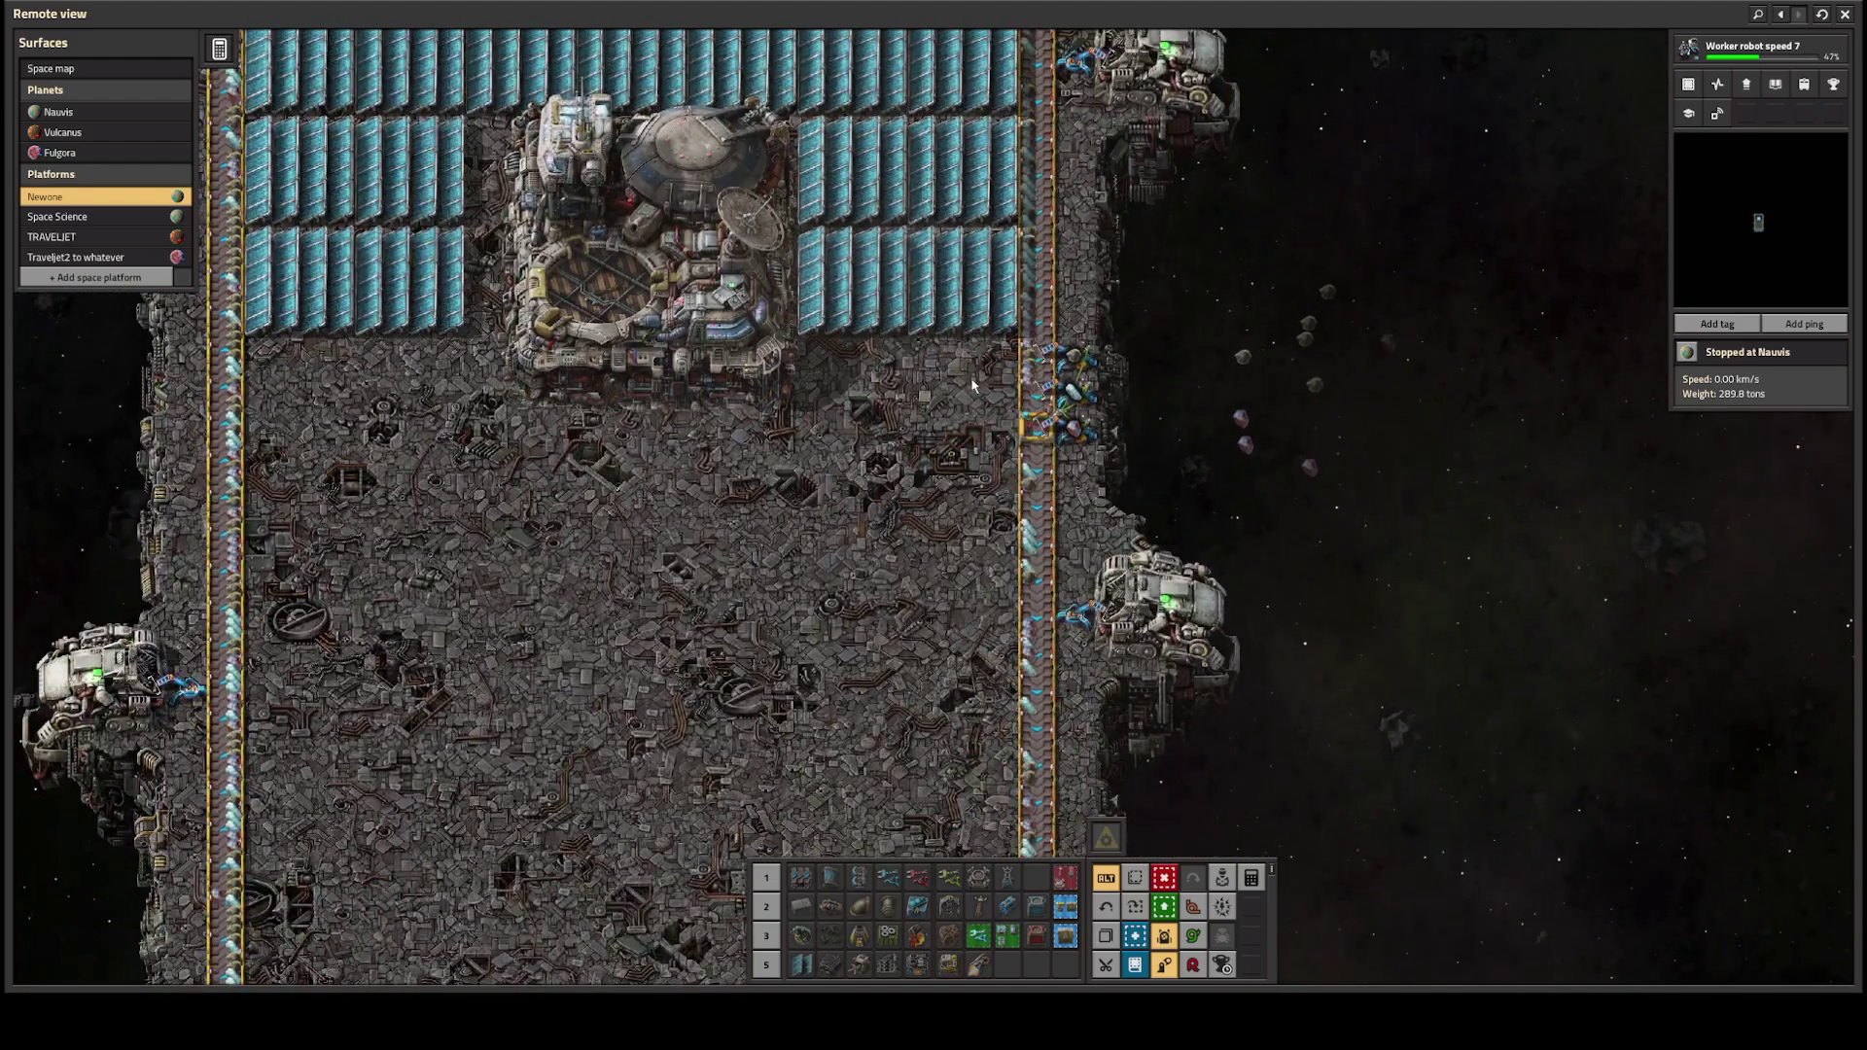
{"action": "key", "text": "s"}
{"action": "key", "text": "w"}
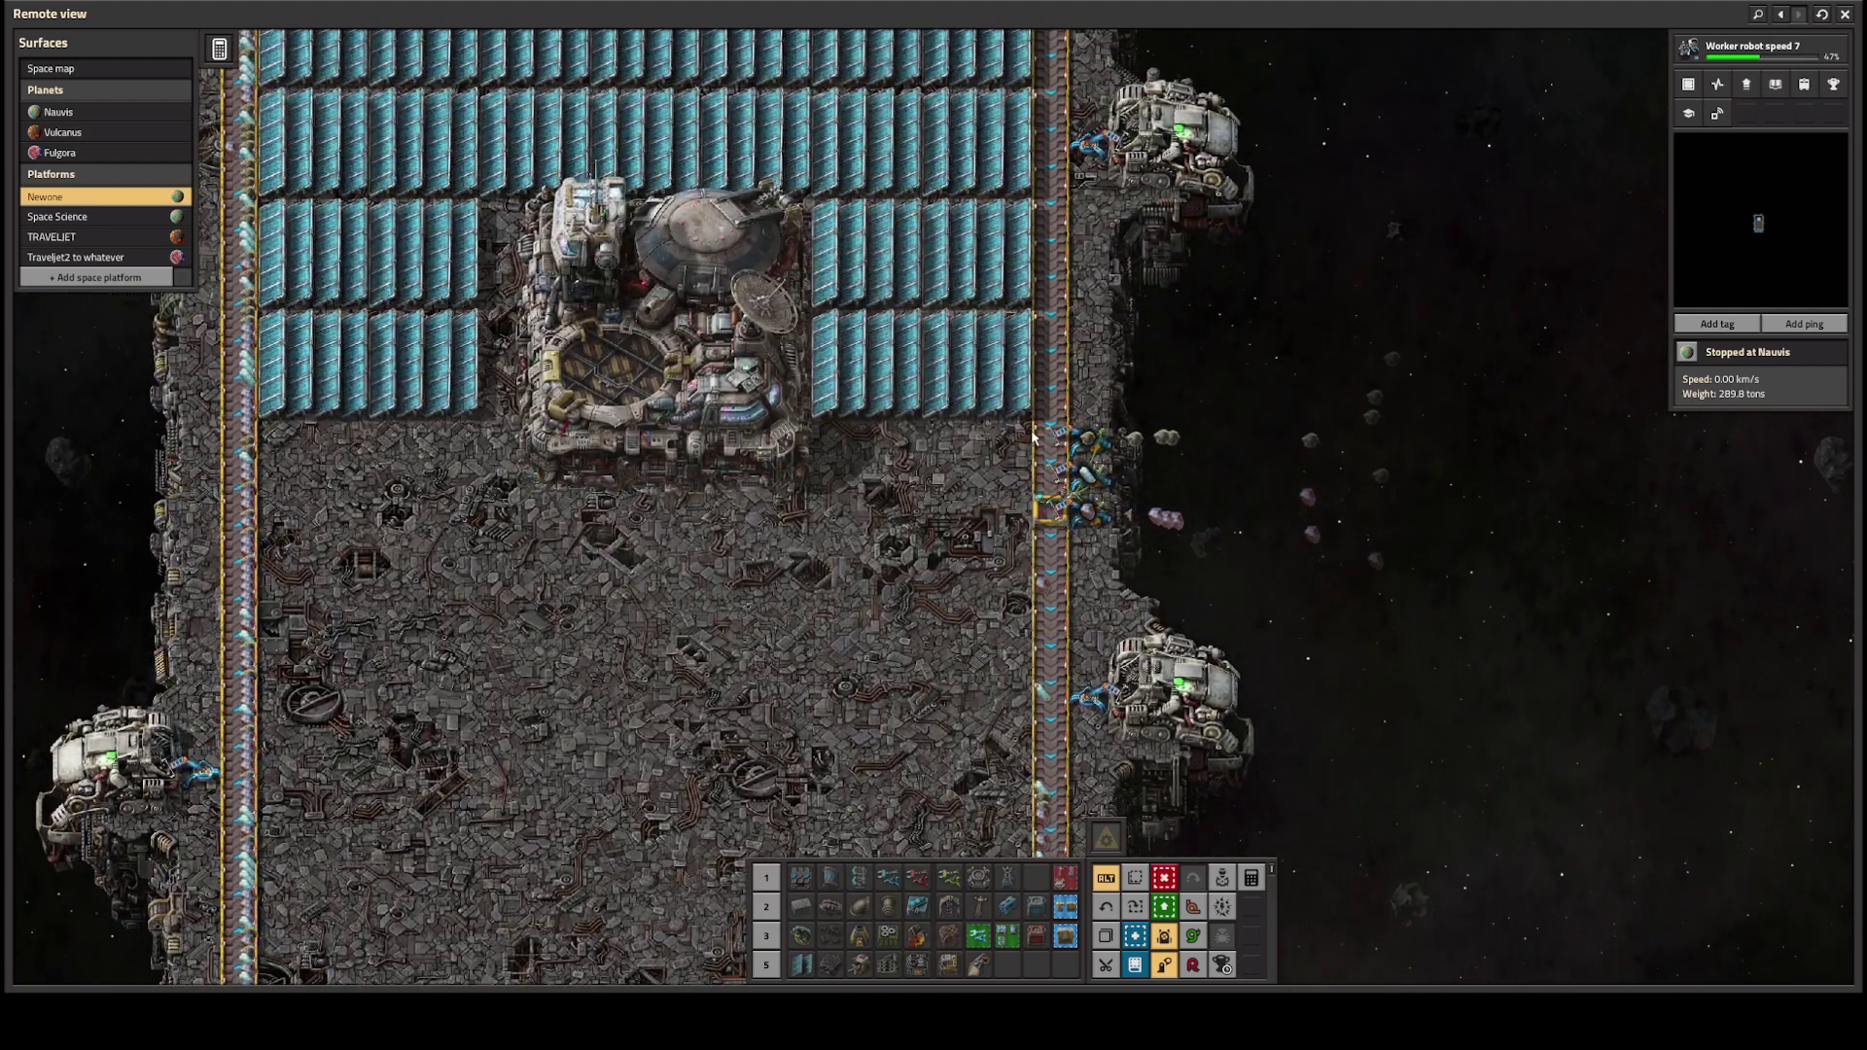
{"action": "scroll", "coordinate": [992, 435], "scroll_direction": "down", "scroll_amount": 1}
{"action": "scroll", "coordinate": [963, 436], "scroll_direction": "down", "scroll_amount": 1}
{"action": "scroll", "coordinate": [940, 435], "scroll_direction": "down", "scroll_amount": 1}
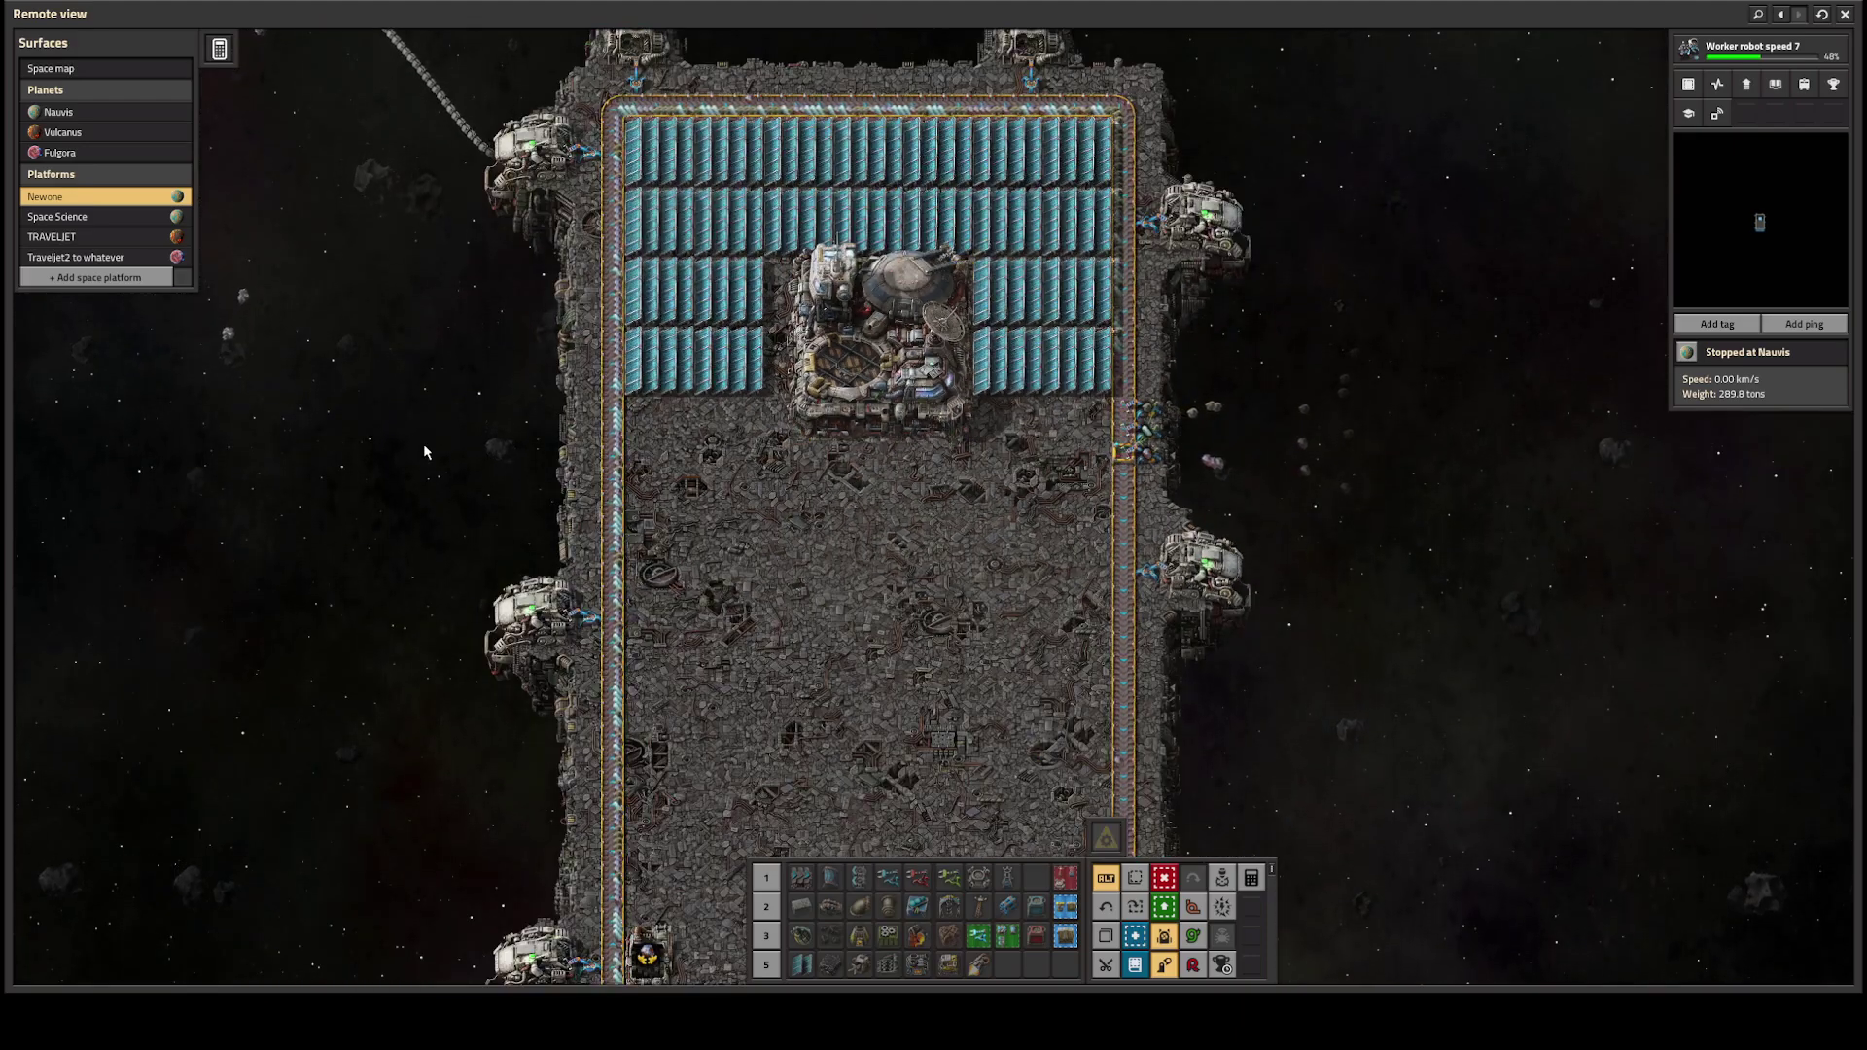